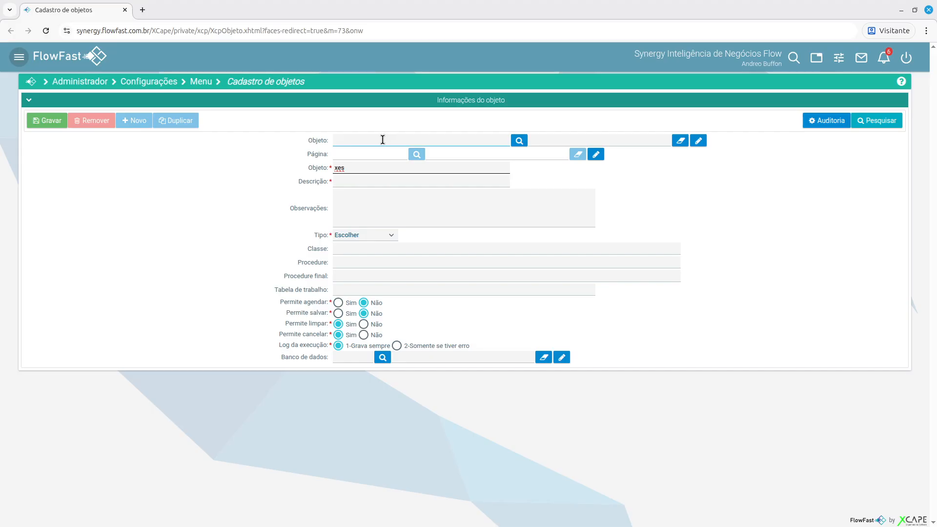
# Look up an object by the description text "and" and review the loaded query's name, settings and SQL command.
pyautogui.click(615, 137)
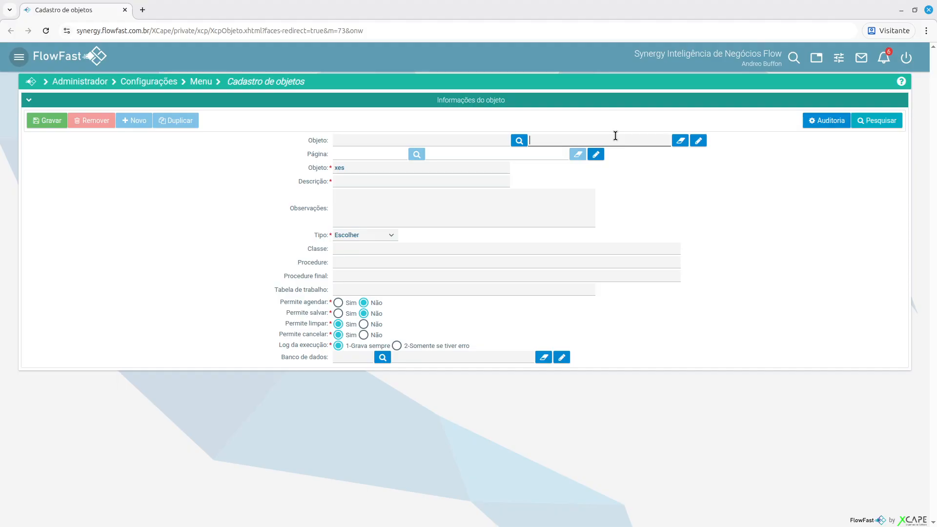
pyautogui.write('and')
pyautogui.press('Tab')
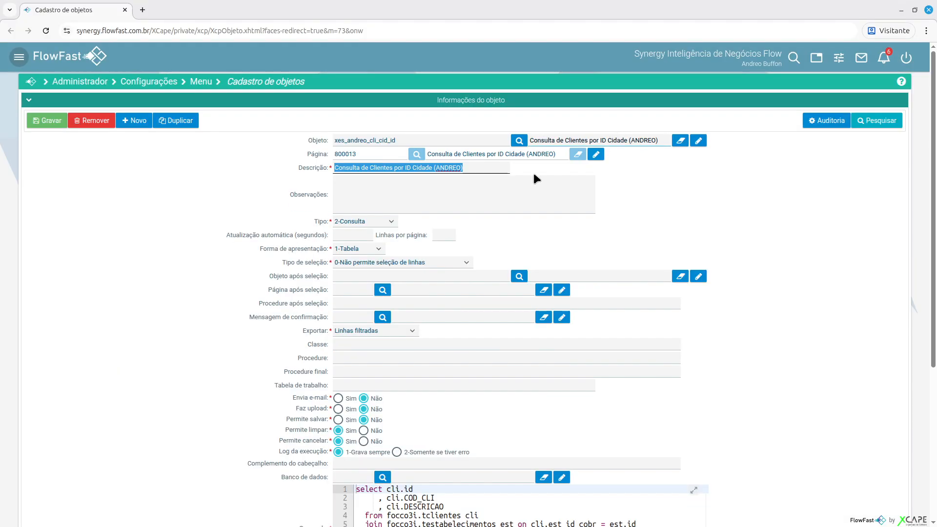
pyautogui.click(373, 146)
pyautogui.moveTo(444, 145); pyautogui.dragTo(256, 142)
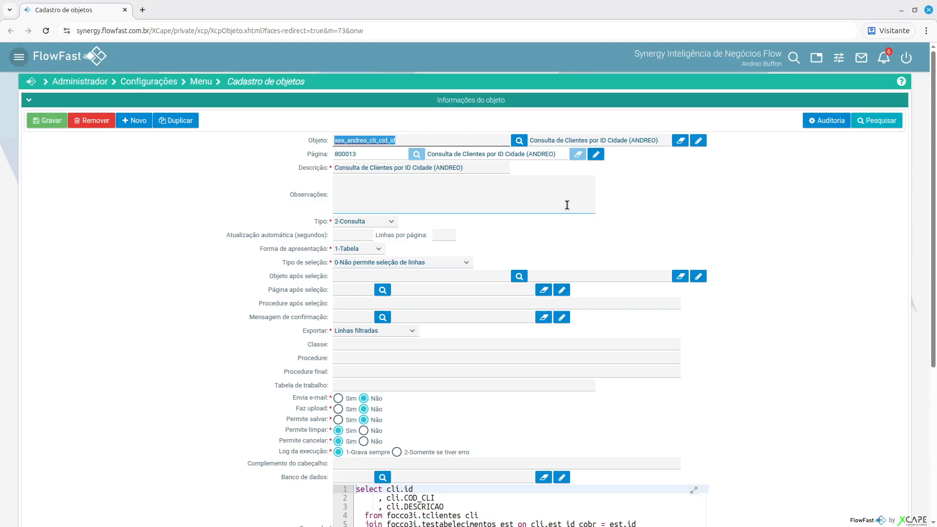
pyautogui.click(861, 357)
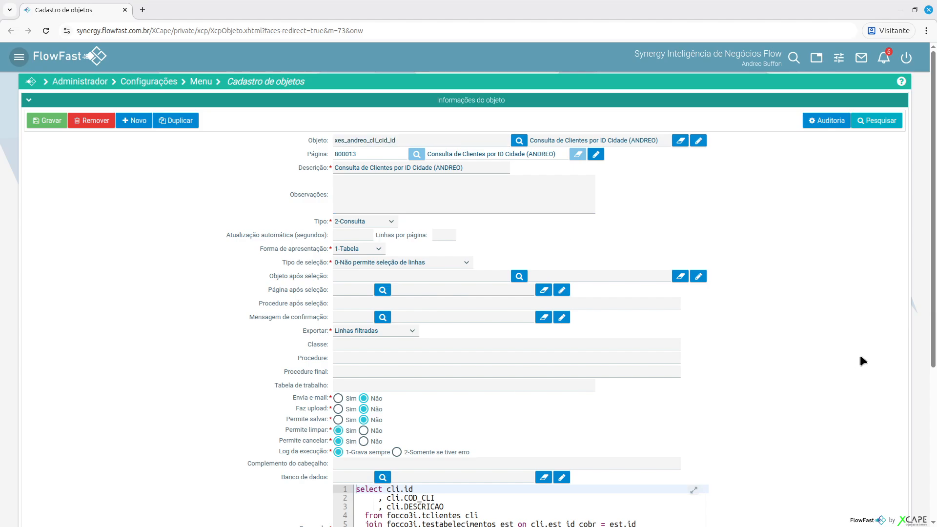
pyautogui.scroll(-2, 768, 214)
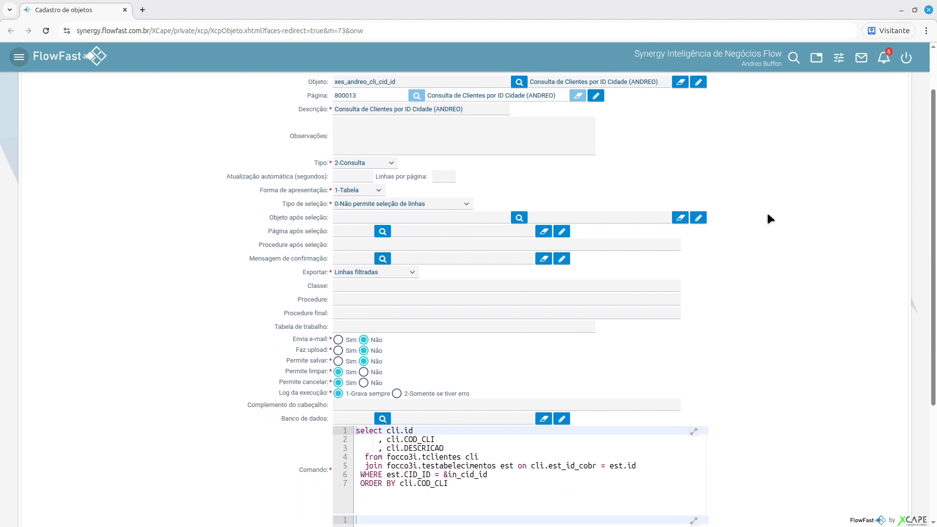
pyautogui.scroll(2, 767, 213)
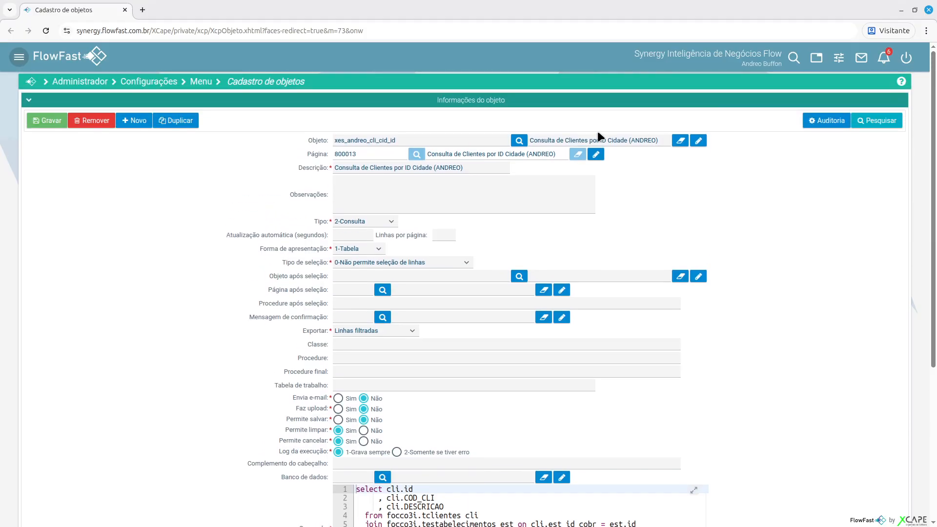
# Open the "Consulta de total de clientes por cidade" query from the object search and review its object name and description.
pyautogui.click(892, 120)
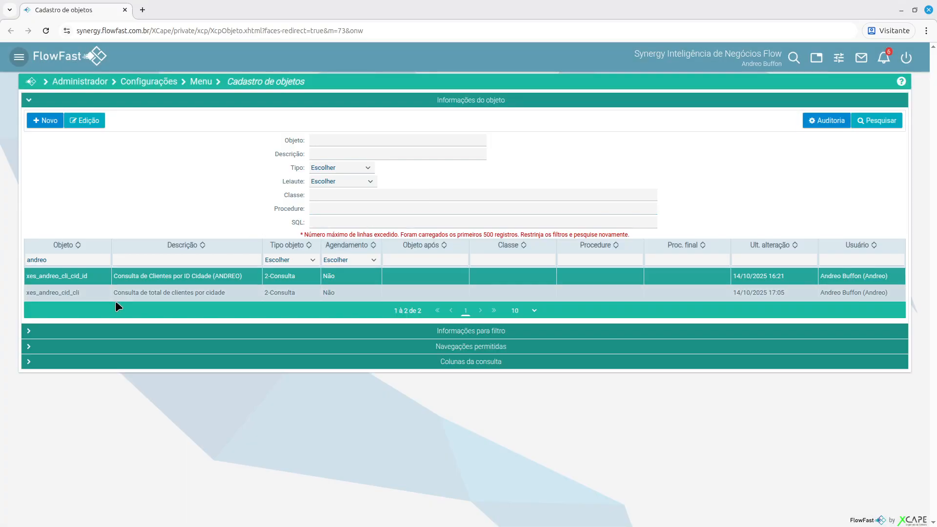
pyautogui.click(107, 294)
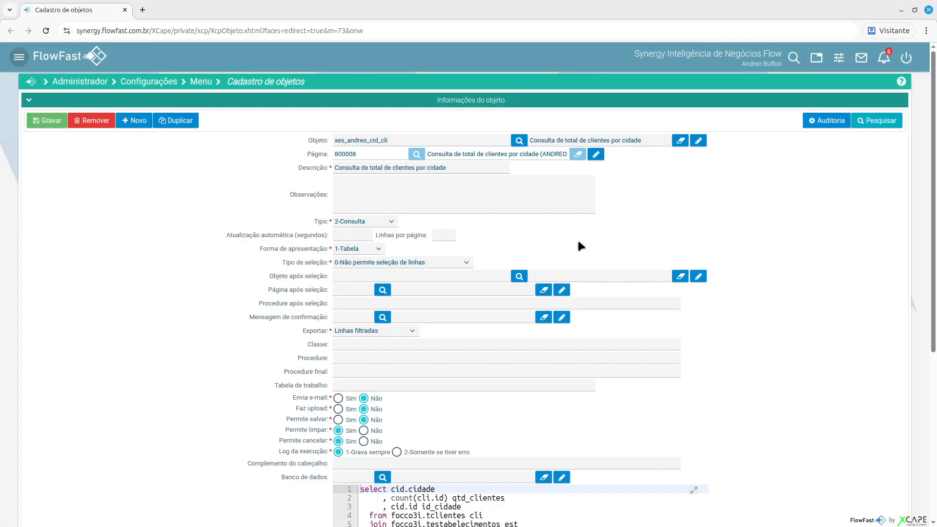
pyautogui.moveTo(459, 166); pyautogui.dragTo(215, 183)
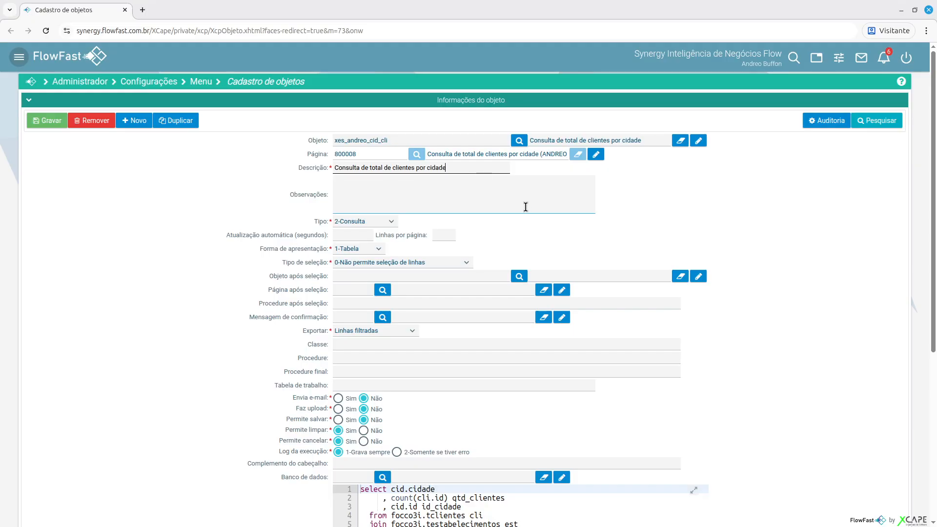
pyautogui.moveTo(397, 140); pyautogui.dragTo(327, 122)
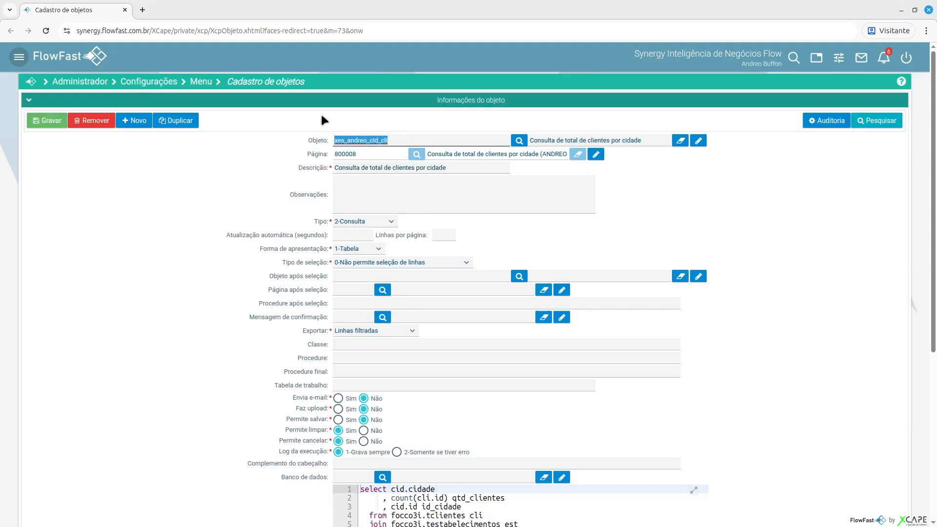
pyautogui.moveTo(477, 168); pyautogui.dragTo(321, 155)
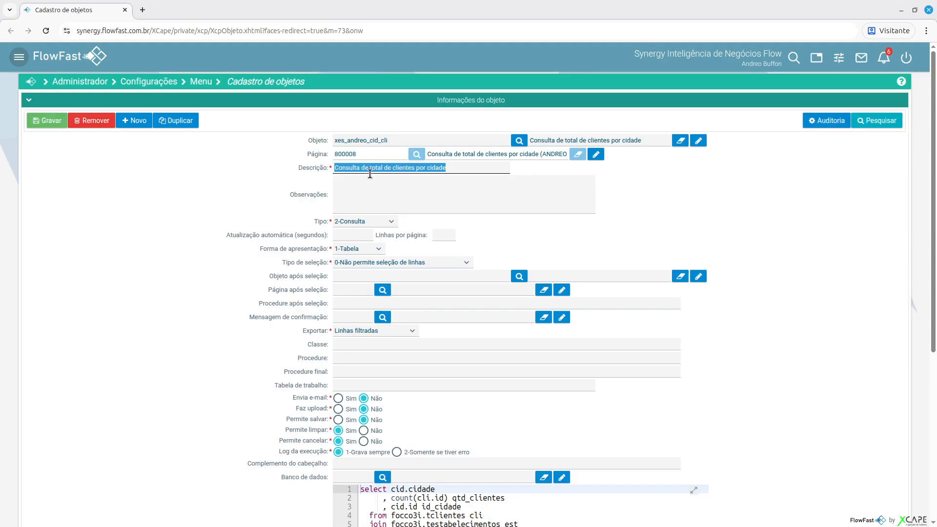
# Examine the query's Tipo choices, automatic refresh, Linhas por página, after-selection settings and Exportar choices.
pyautogui.click(390, 226)
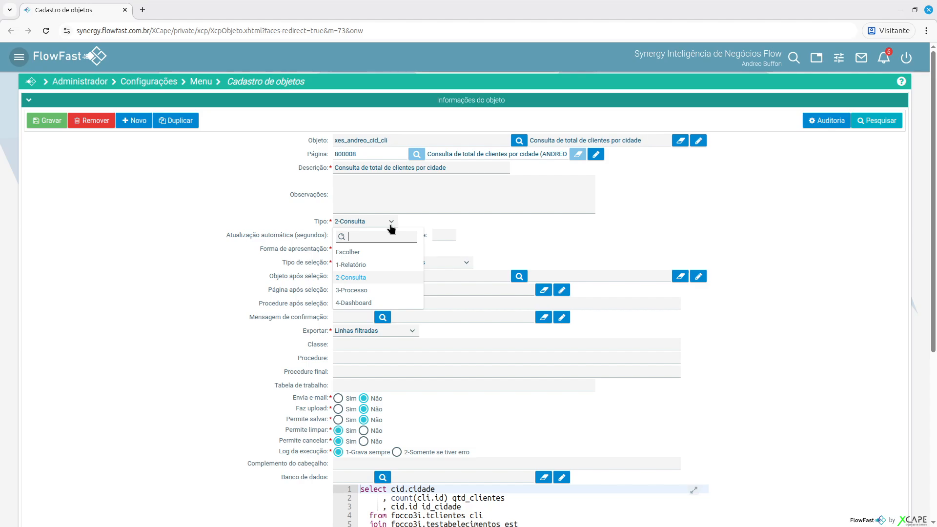
pyautogui.click(391, 224)
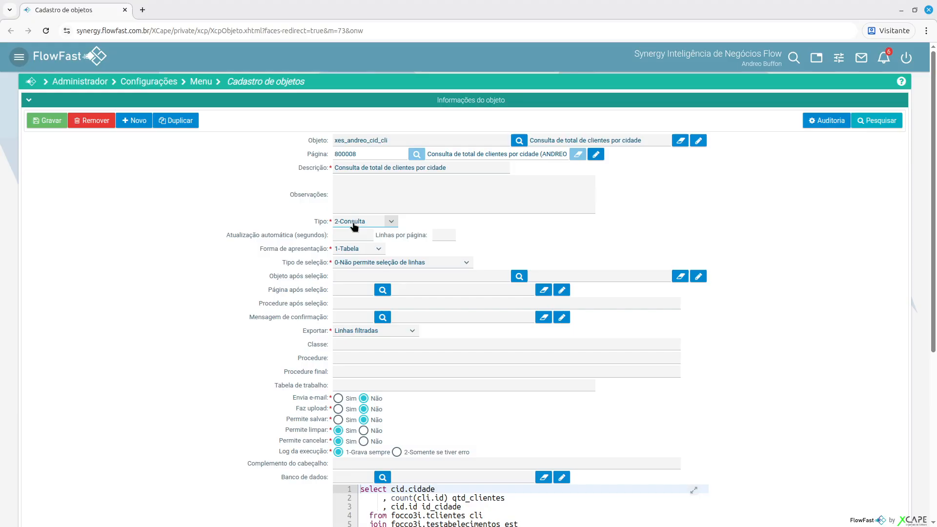
pyautogui.click(344, 235)
pyautogui.click(449, 237)
pyautogui.scroll(-2, 514, 228)
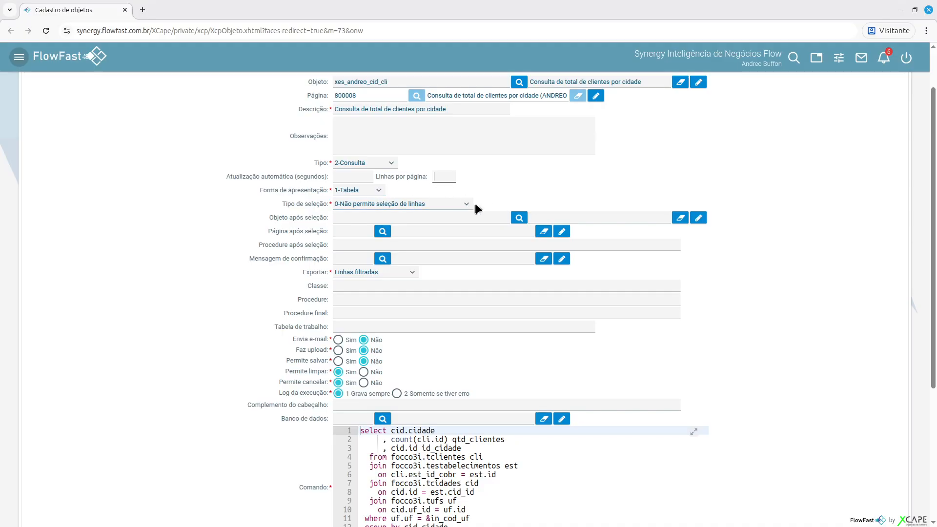
pyautogui.click(491, 198)
pyautogui.click(401, 218)
pyautogui.click(394, 281)
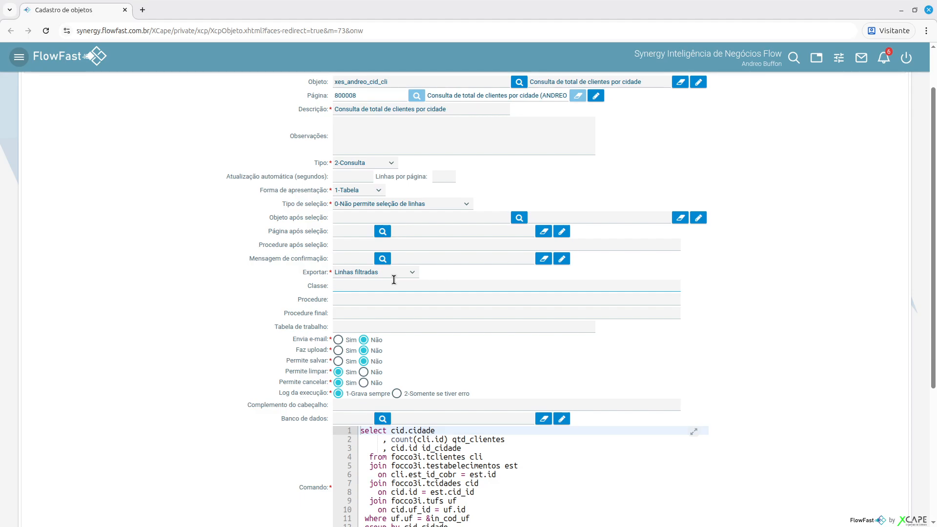
pyautogui.click(394, 272)
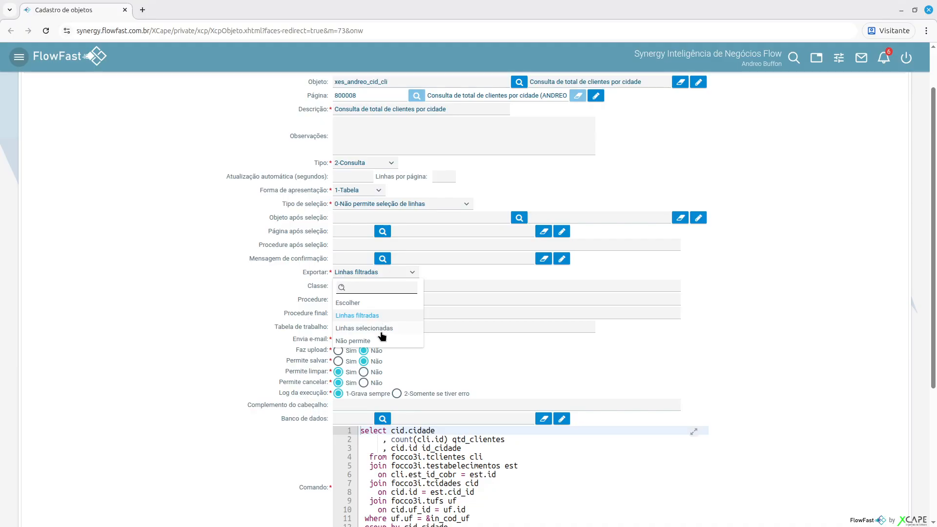
pyautogui.click(394, 316)
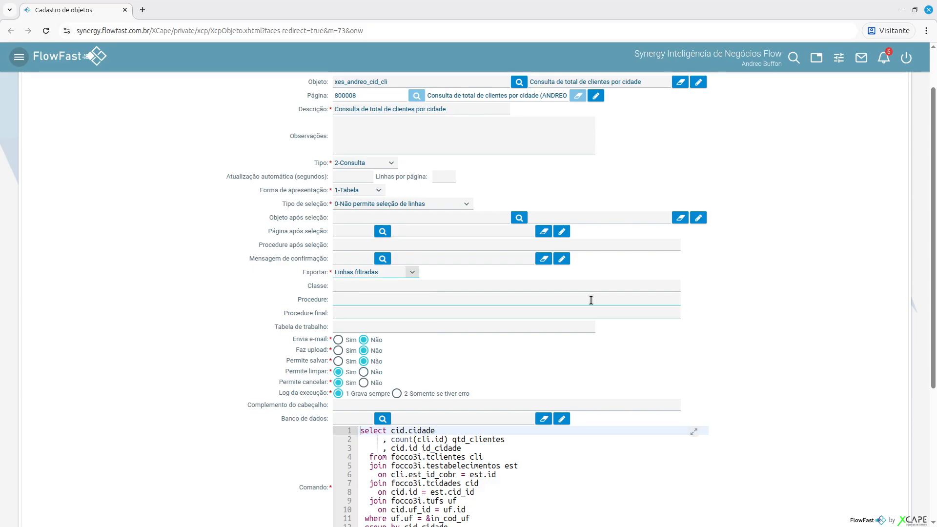
# Examine the query's header complement, database setting and SQL command down to the state filter in the WHERE clause.
pyautogui.scroll(-3, 777, 271)
pyautogui.click(438, 197)
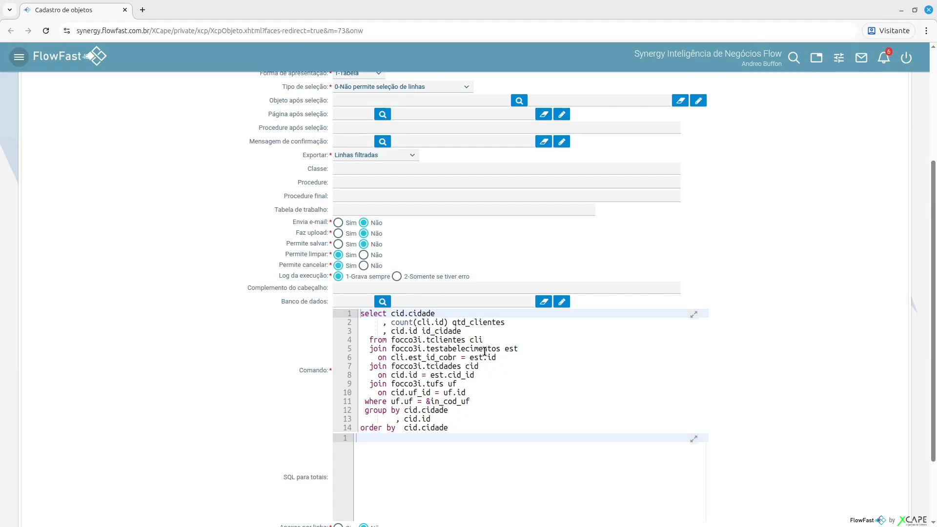
pyautogui.click(399, 288)
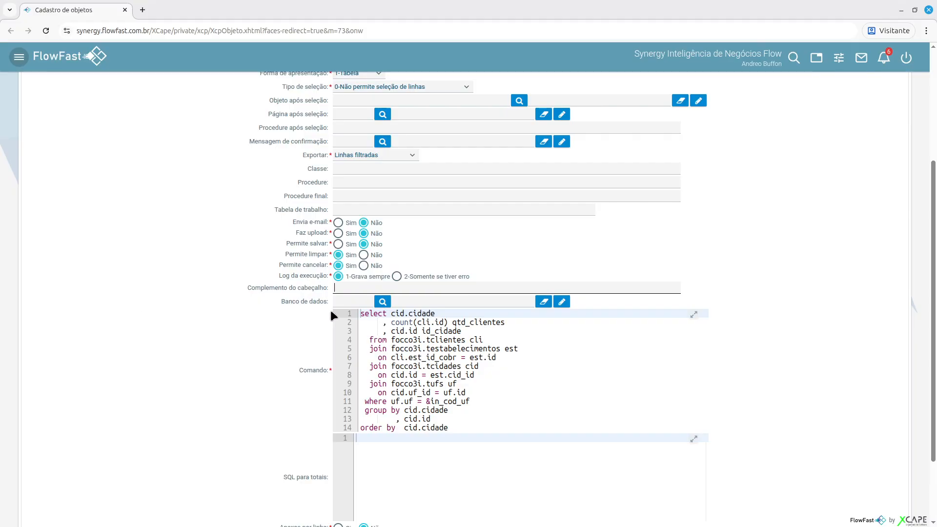
pyautogui.click(356, 298)
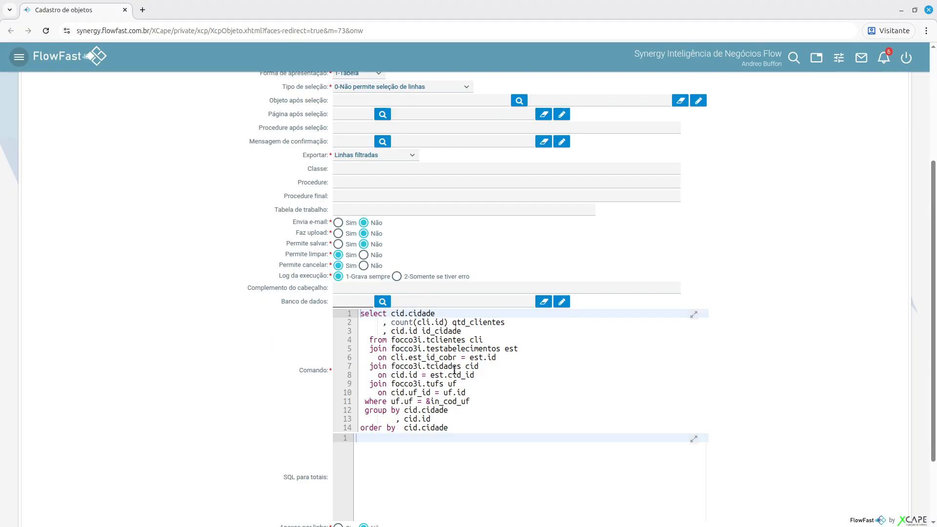
pyautogui.click(516, 393)
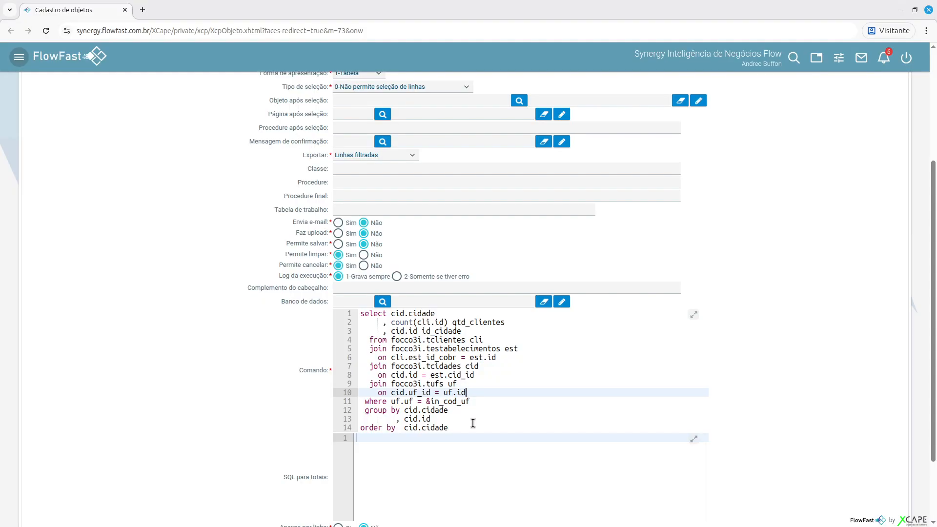
pyautogui.press('Down')
pyautogui.press('Down')
pyautogui.press('Down')
pyautogui.press('Up')
pyautogui.press('Up')
pyautogui.press('Left')
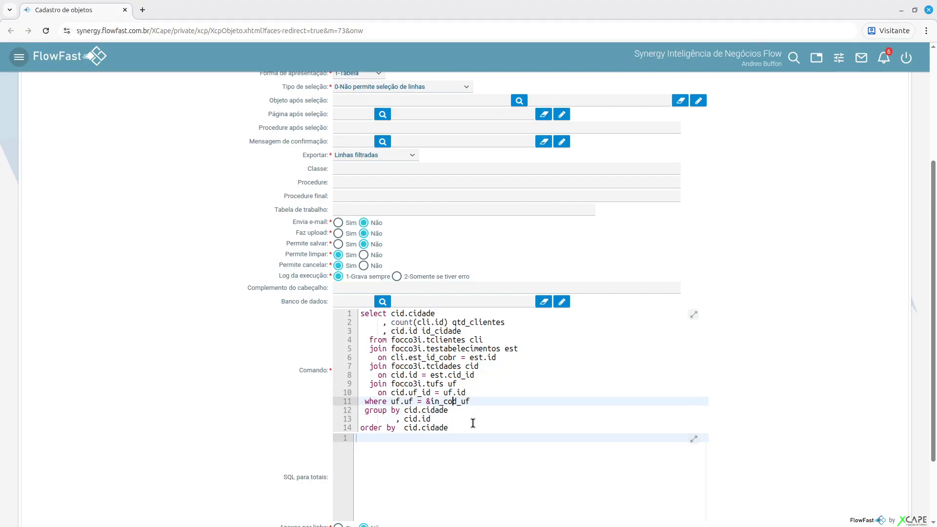
# Try replacing the &in_cod_uf parameter in the WHERE clause with the literal 'RS'.
pyautogui.hotkey('shift', 'End')
pyautogui.write("'RS'")
pyautogui.press('BackSpace')
pyautogui.press('Left')
pyautogui.press('BackSpace')
pyautogui.press('BackSpace')
pyautogui.write('&in_cod_uf')
pyautogui.hotkey('ctrl', 'z')
pyautogui.click(469, 402)
# Open the UF filter registered under Informações para filtro and inspect its linked Campo and parameter name.
pyautogui.scroll(-2, 725, 368)
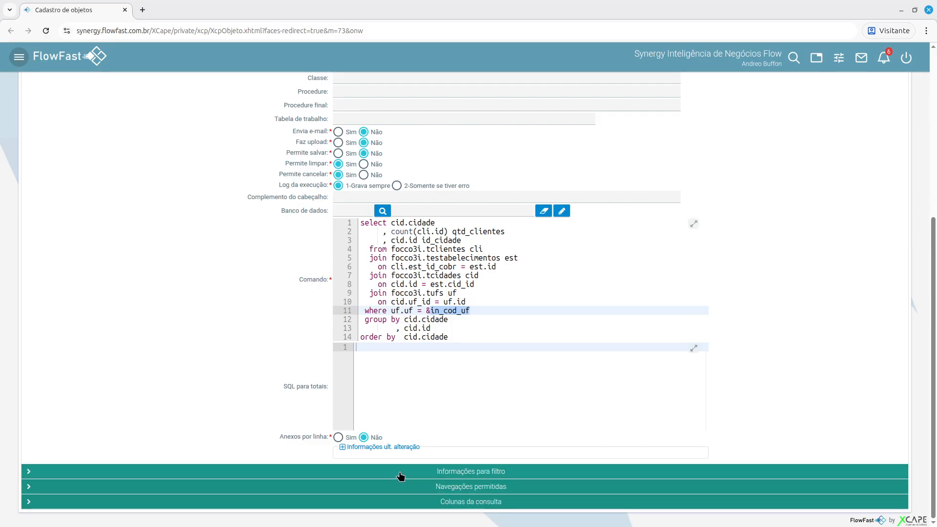
pyautogui.click(401, 472)
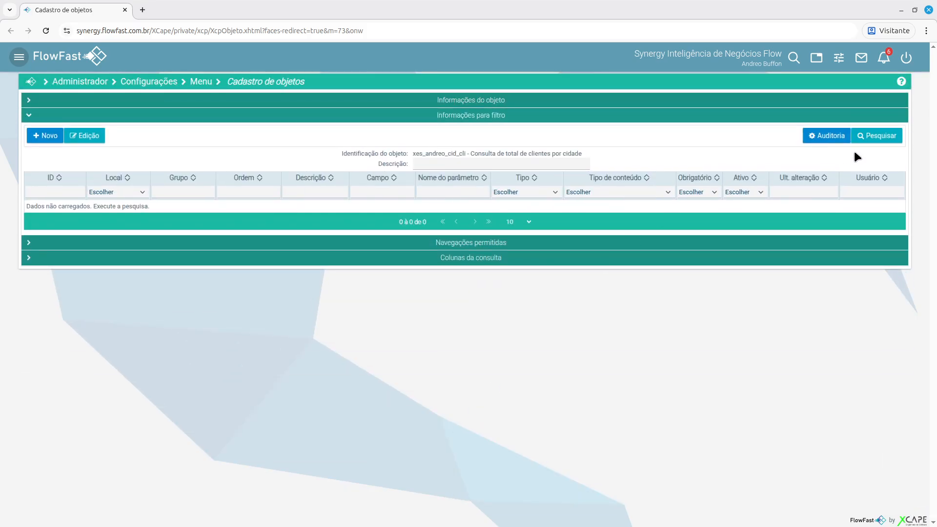
pyautogui.click(878, 140)
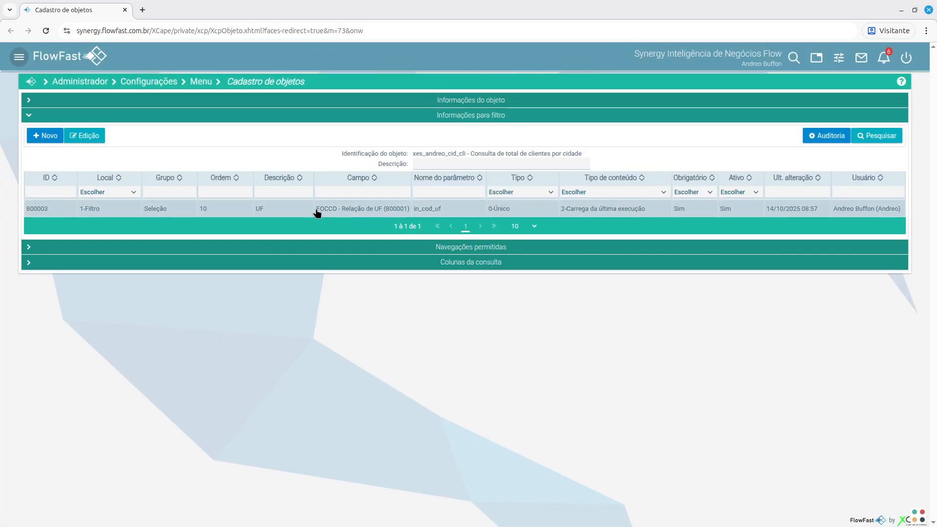
pyautogui.click(316, 213)
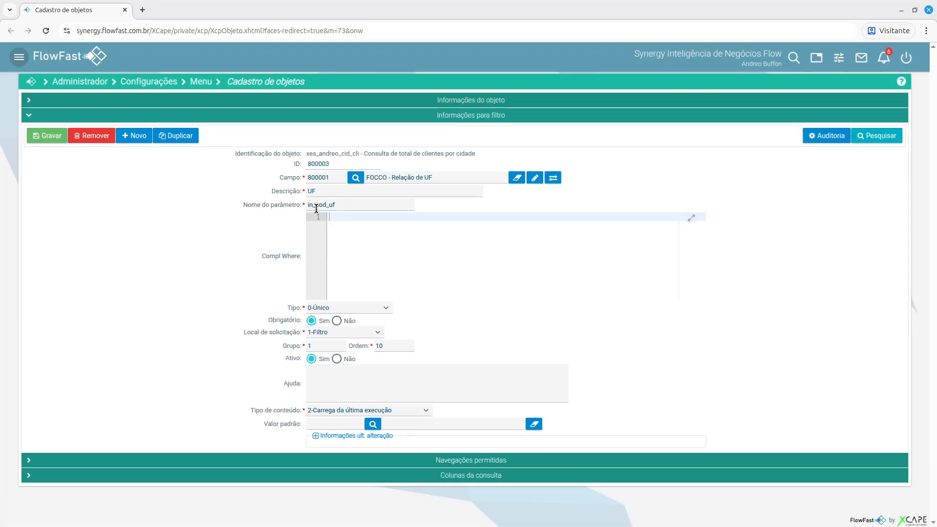
pyautogui.click(375, 203)
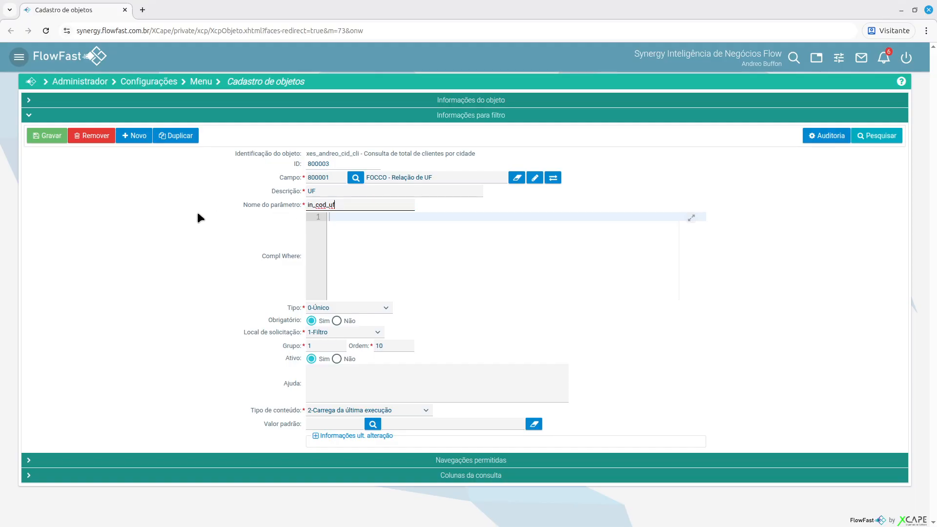
pyautogui.click(470, 178)
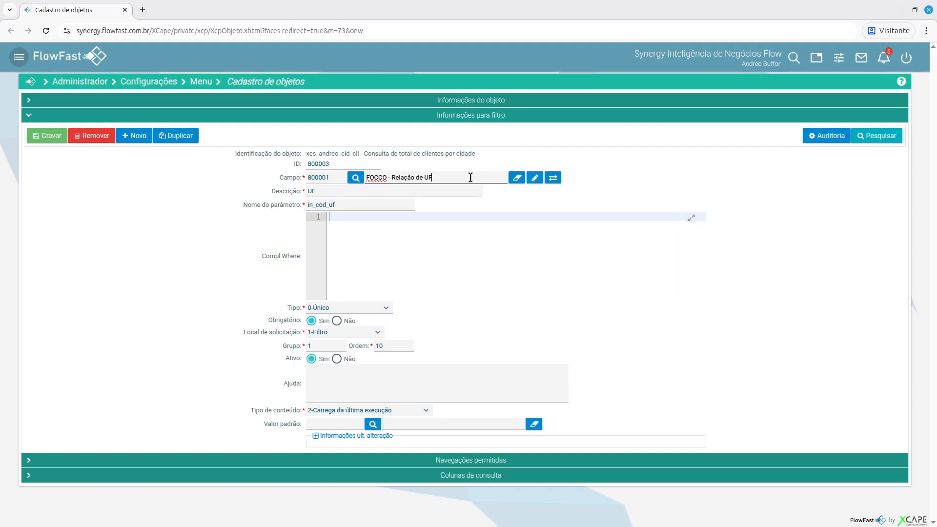
pyautogui.click(340, 177)
pyautogui.moveTo(351, 206); pyautogui.dragTo(258, 188)
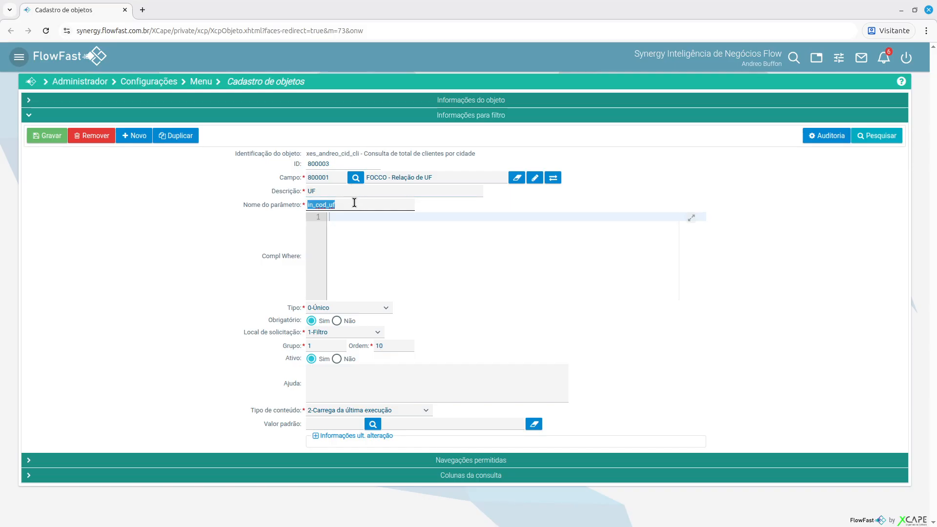
# Compare the UF filter's parameter name with the &in_cod_uf reference in the object's SQL command, returning to the filter details.
pyautogui.click(399, 100)
pyautogui.scroll(-3, 438, 424)
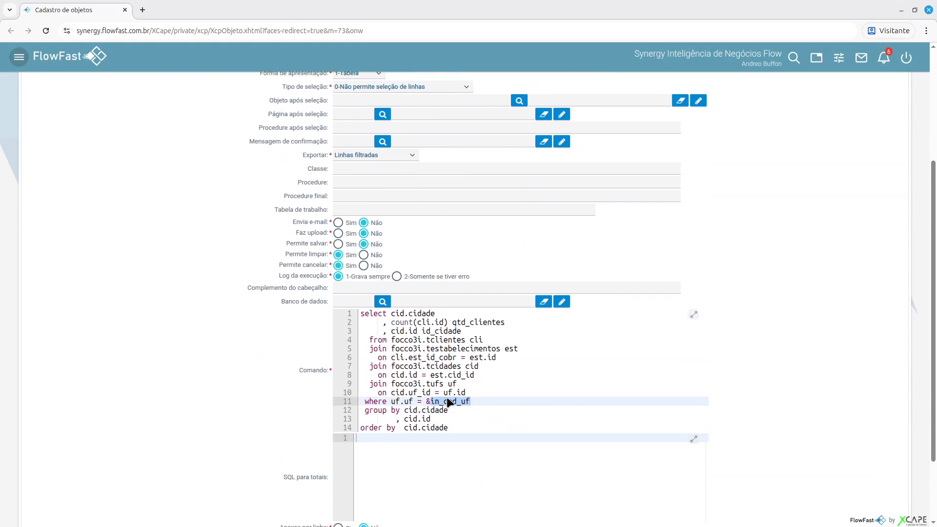
pyautogui.scroll(-2, 448, 401)
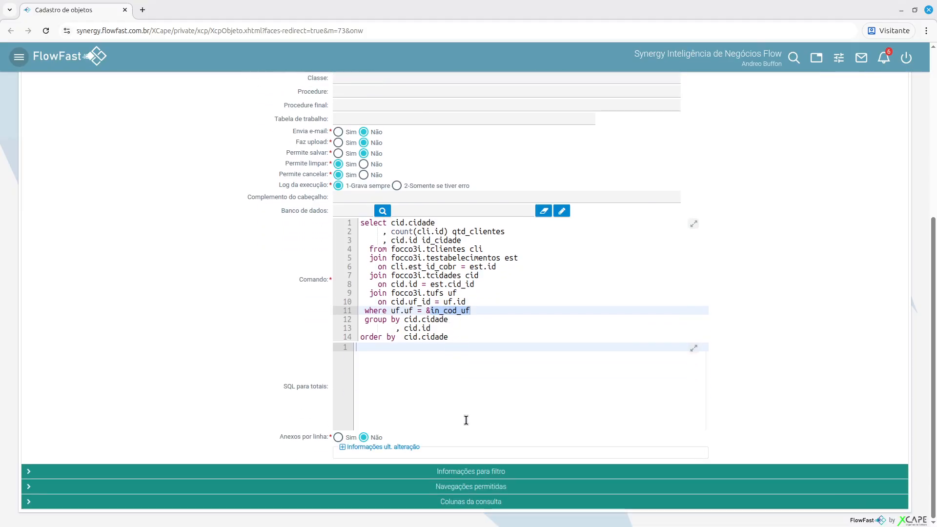
pyautogui.click(462, 471)
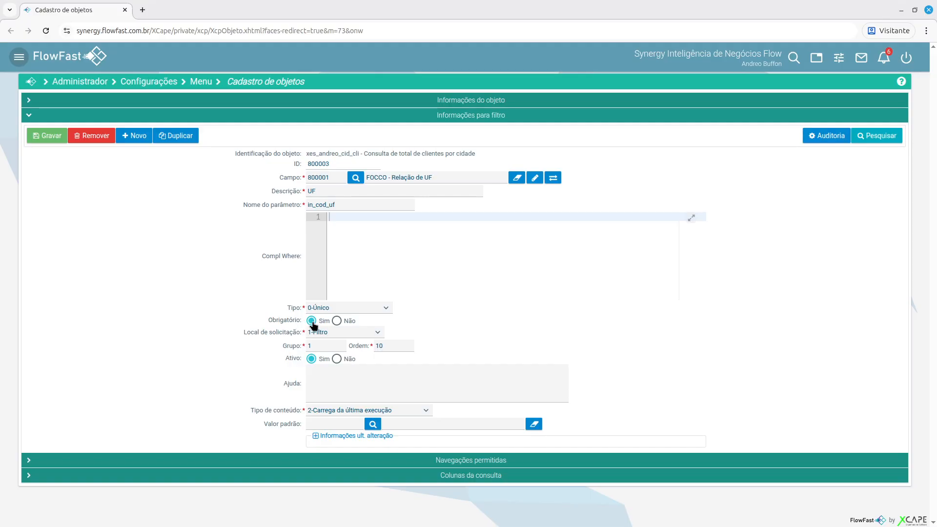
# Review the UF filter's Grupo, Valor padrão and the available Tipo de conteúdo choices.
pyautogui.click(330, 349)
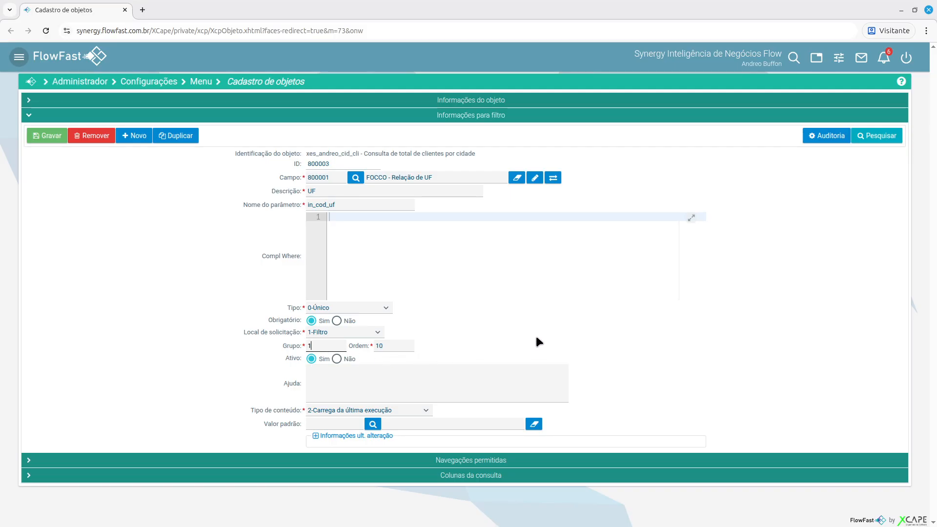
pyautogui.click(320, 425)
pyautogui.click(383, 411)
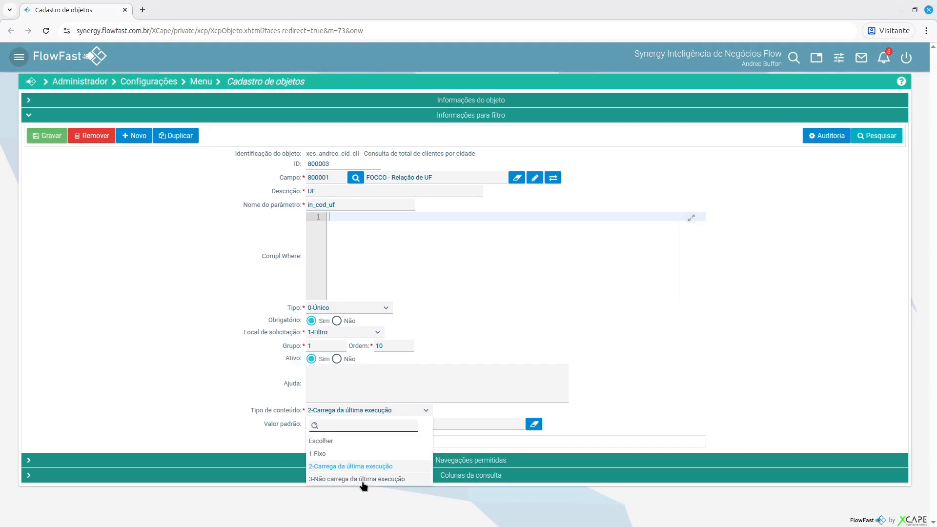
pyautogui.click(694, 399)
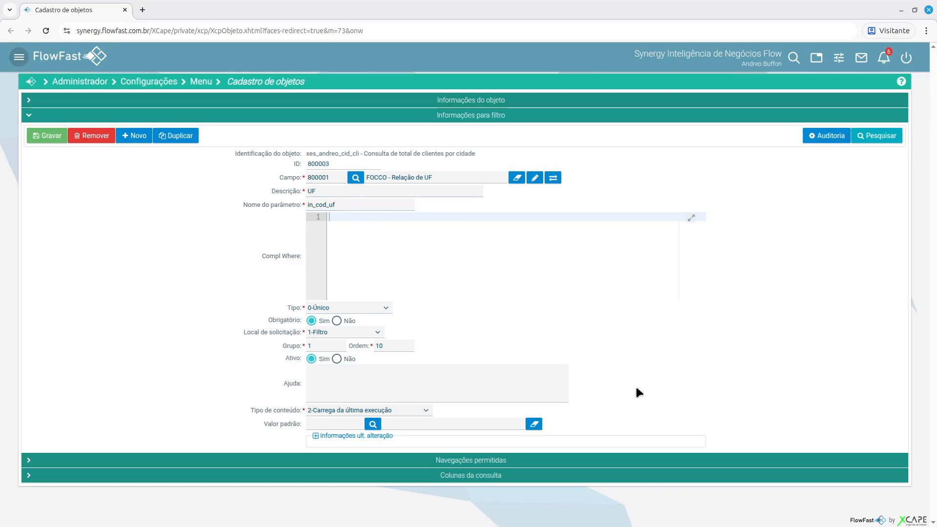
# Reload the query's columns from the SQL command under Colunas da consulta, choosing Refazer to delete and recreate all of them.
pyautogui.click(491, 474)
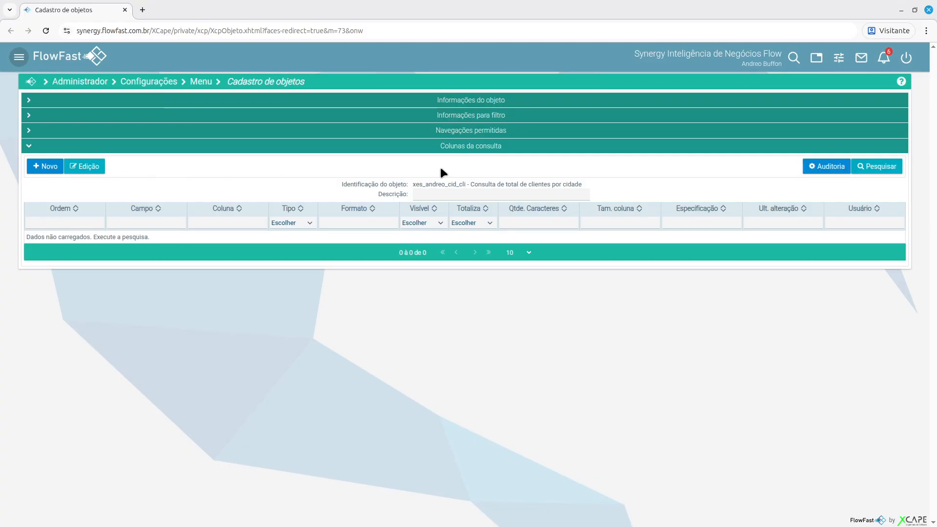
pyautogui.click(872, 164)
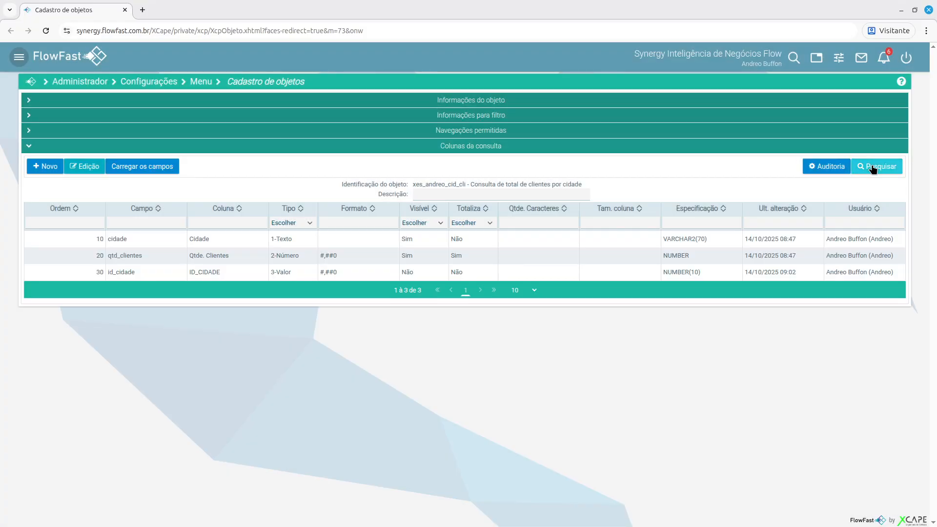
pyautogui.click(146, 166)
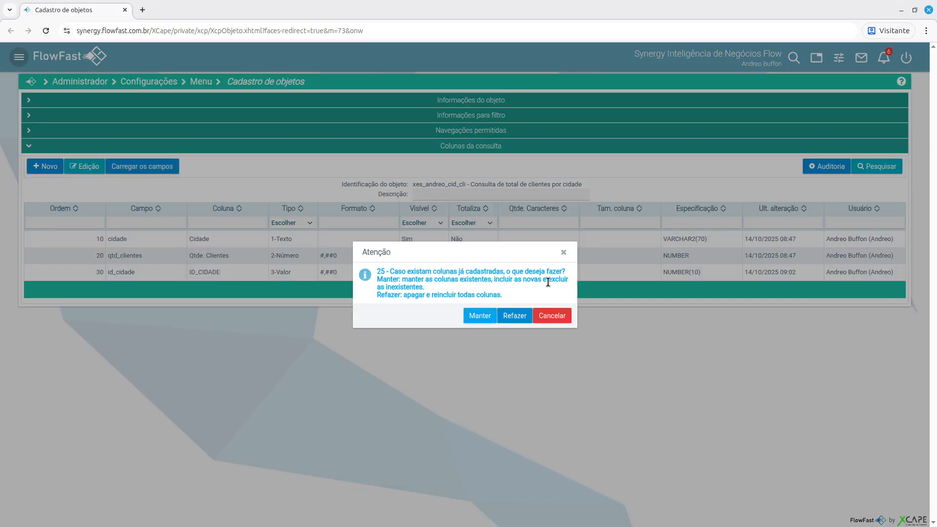
pyautogui.click(515, 316)
pyautogui.click(274, 272)
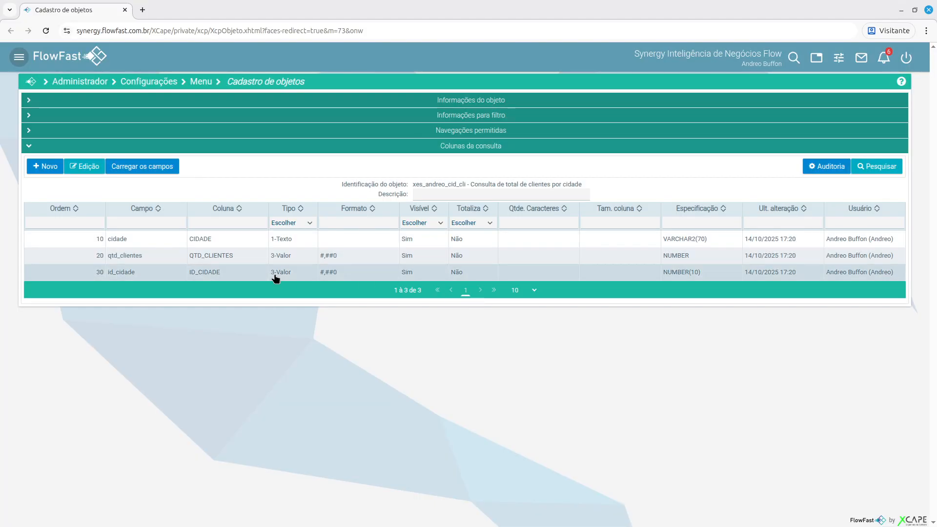
# Set the cidade column's Cabeçalho to "Cidade" and save the column.
pyautogui.click(276, 240)
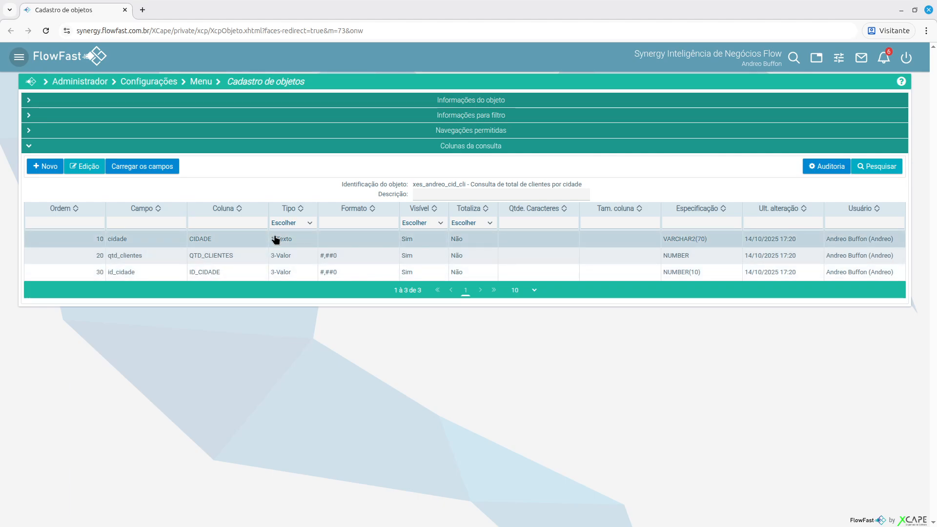
pyautogui.doubleClick(274, 236)
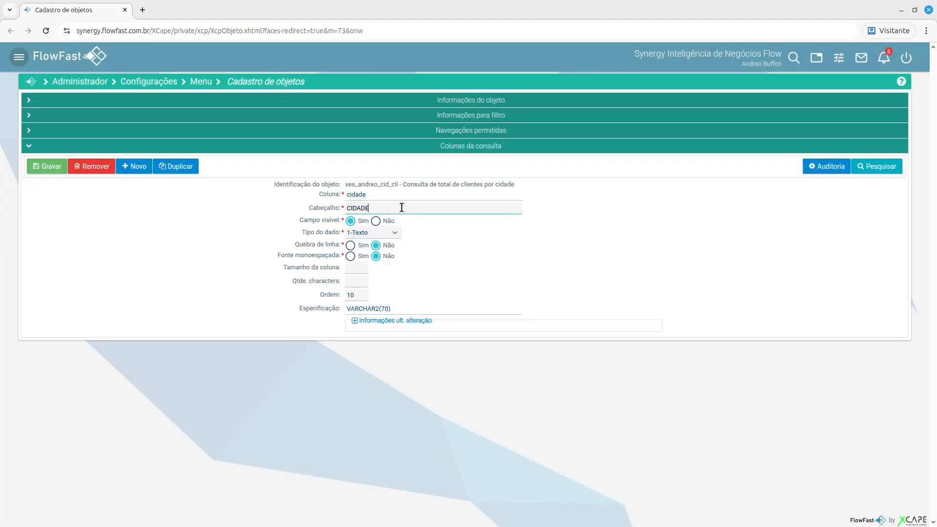
pyautogui.moveTo(401, 208); pyautogui.dragTo(307, 175)
pyautogui.write('Cidade')
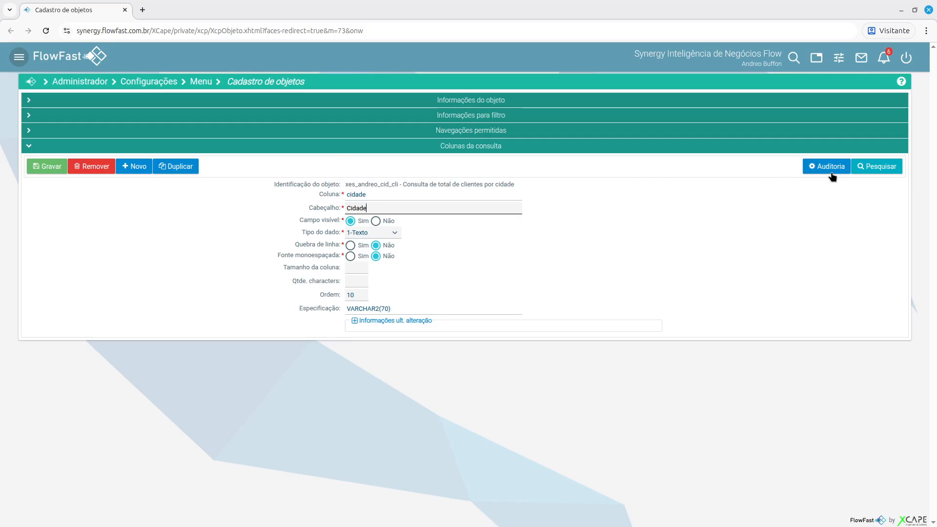
pyautogui.click(31, 166)
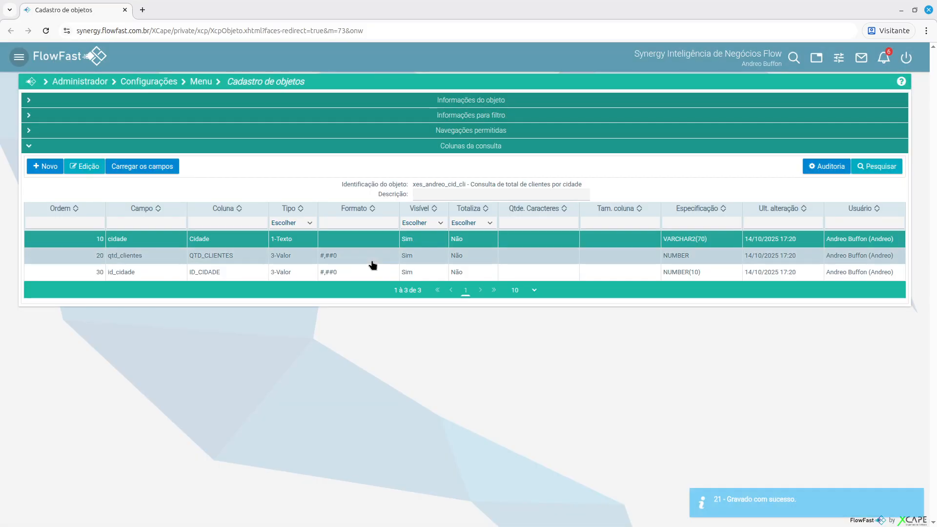
# Check the qtd_clientes alias in the object's SQL command and return to the query's column list.
pyautogui.click(391, 100)
pyautogui.scroll(-5, 410, 293)
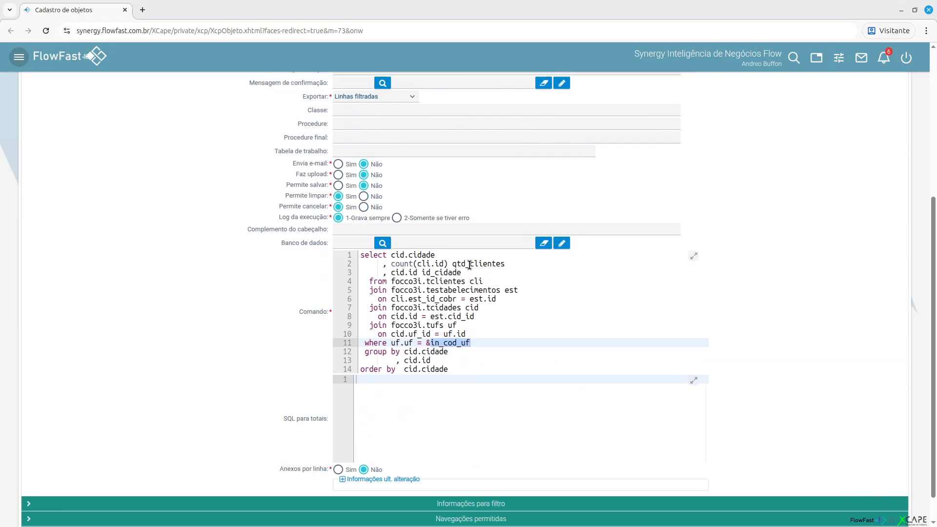
pyautogui.moveTo(445, 263); pyautogui.dragTo(505, 264)
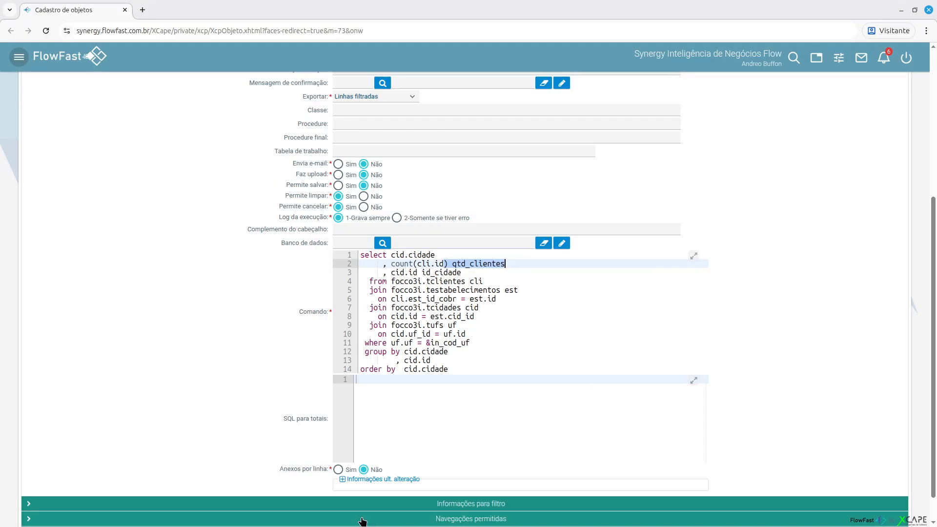
pyautogui.scroll(-1, 374, 441)
pyautogui.click(416, 498)
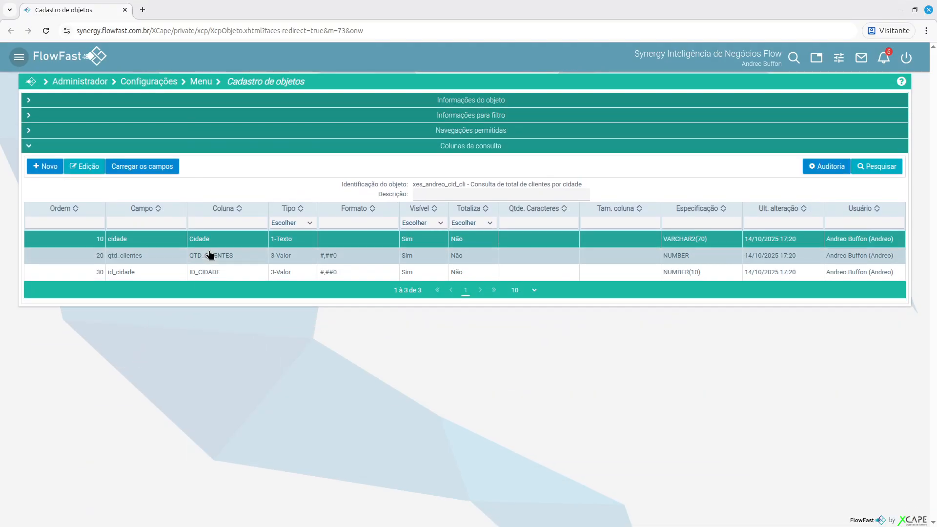
# Open the qtd_clientes column and set its Cabeçalho to "Qtde. Clientes".
pyautogui.click(210, 255)
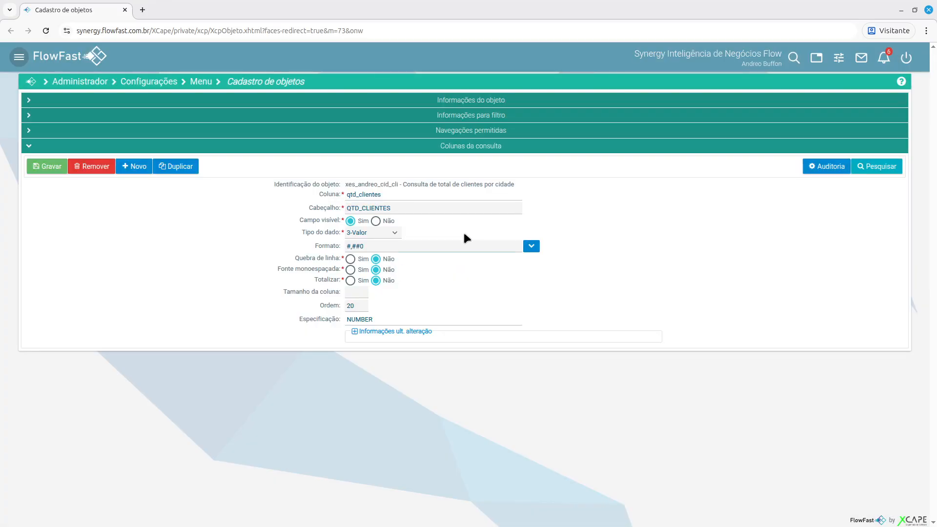
pyautogui.moveTo(442, 207); pyautogui.dragTo(221, 168)
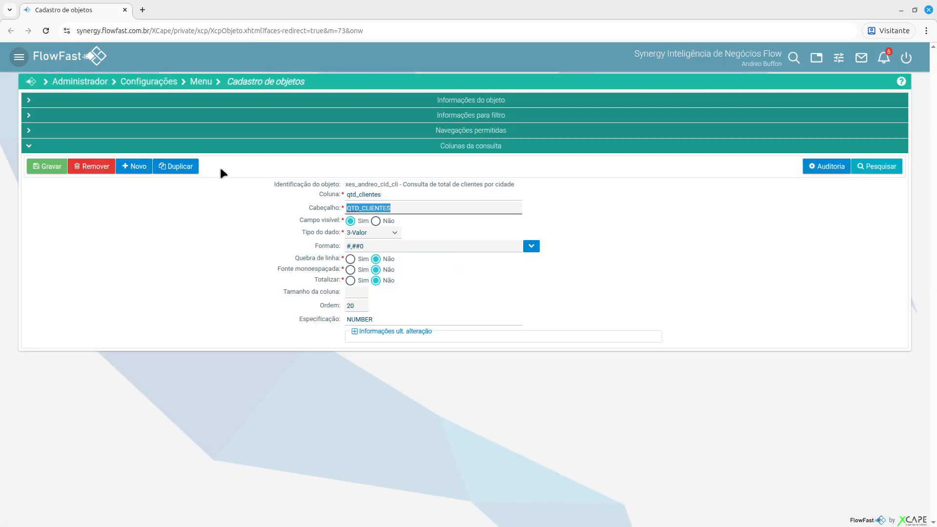
pyautogui.write('Qtde')
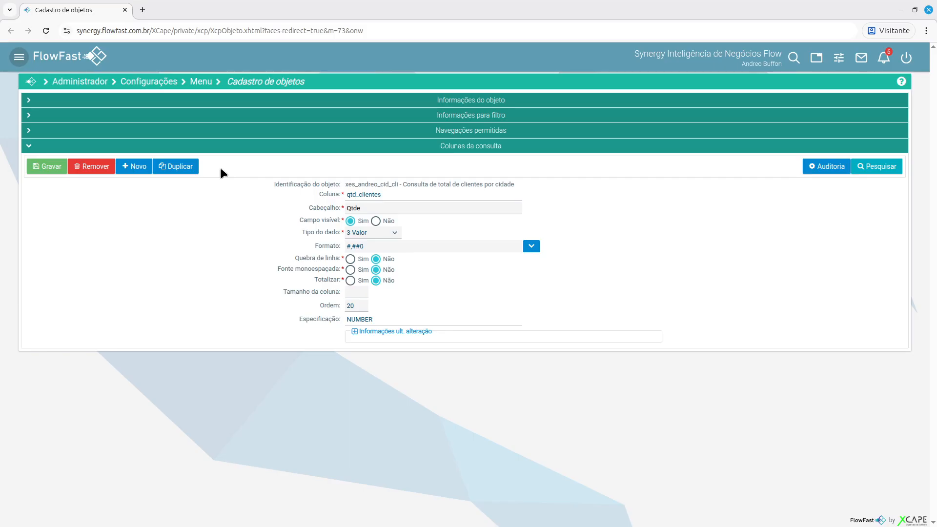
pyautogui.write('. Clientes')
# Set the qtd_clientes column's data type to 2-Número and its format to 1.521 (#,##0).
pyautogui.click(393, 234)
pyautogui.click(380, 287)
pyautogui.click(399, 247)
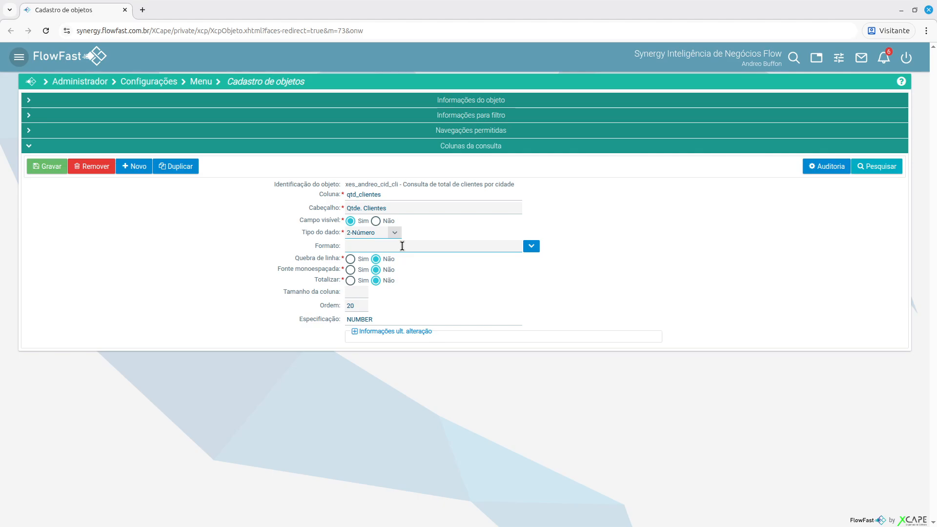
pyautogui.click(531, 246)
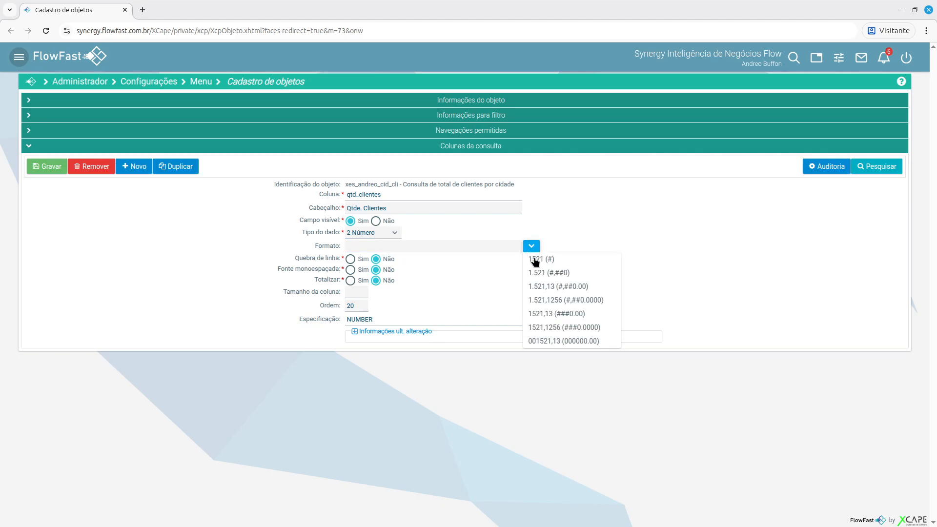
pyautogui.click(555, 273)
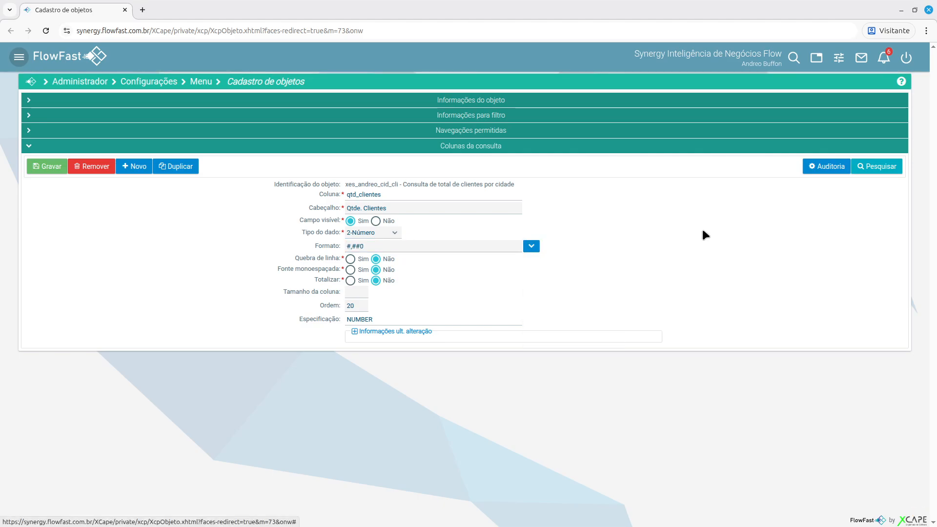
# Set Totalizar to Sim for the qtd_clientes column and save it.
pyautogui.click(351, 281)
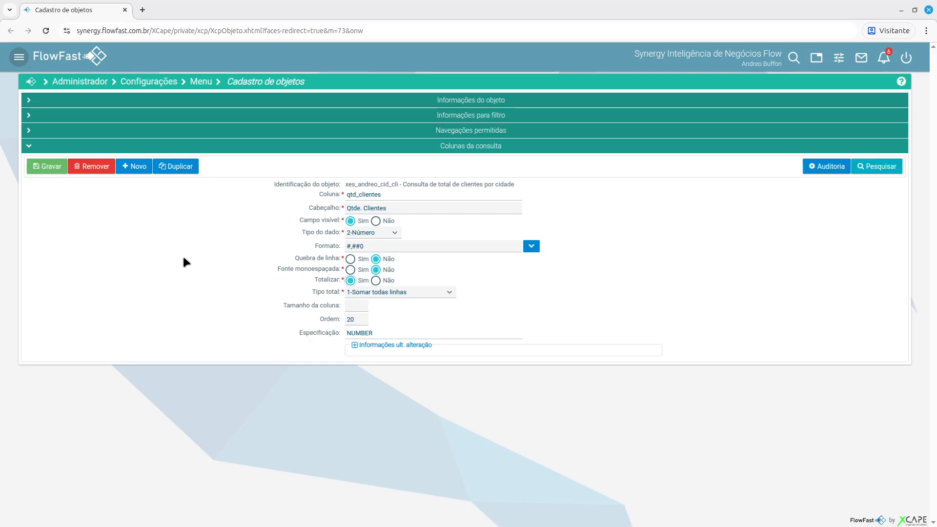
pyautogui.click(339, 307)
pyautogui.click(40, 164)
# Inspect the cidade column's Qtde. characters setting and return to the column list.
pyautogui.click(325, 244)
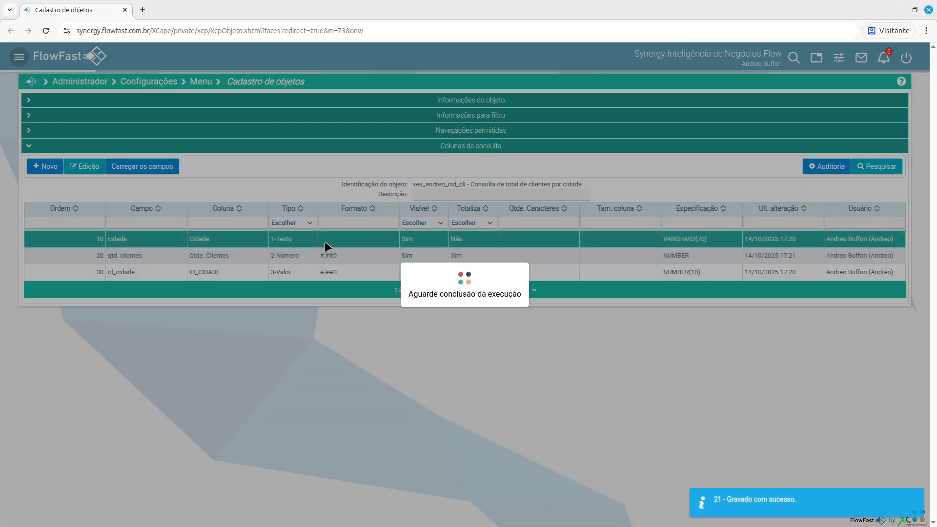
pyautogui.click(354, 282)
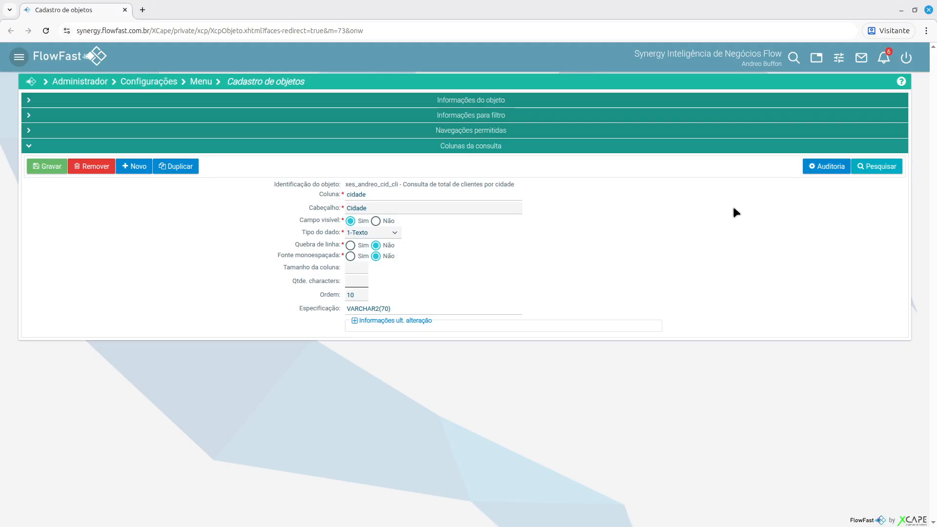
pyautogui.click(885, 163)
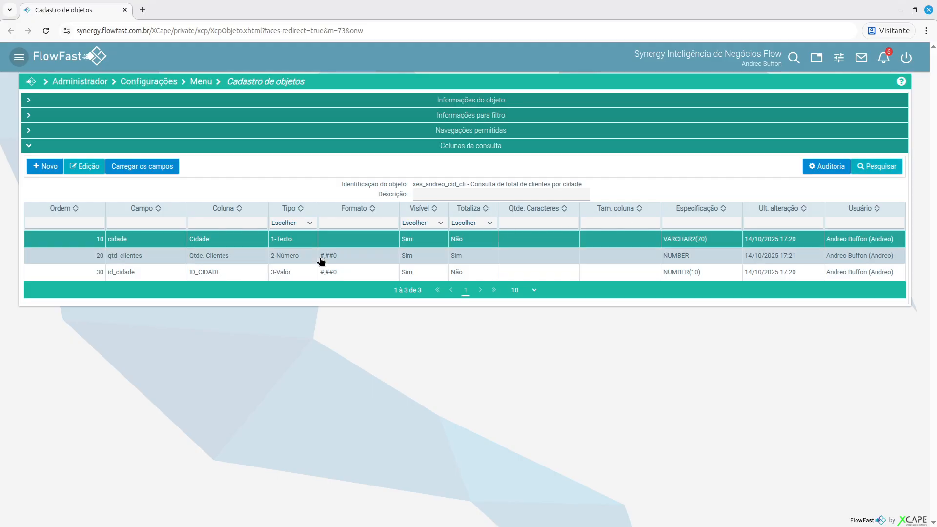
# Hide the id_cidade column by setting Campo visível to Não, and save it.
pyautogui.click(259, 271)
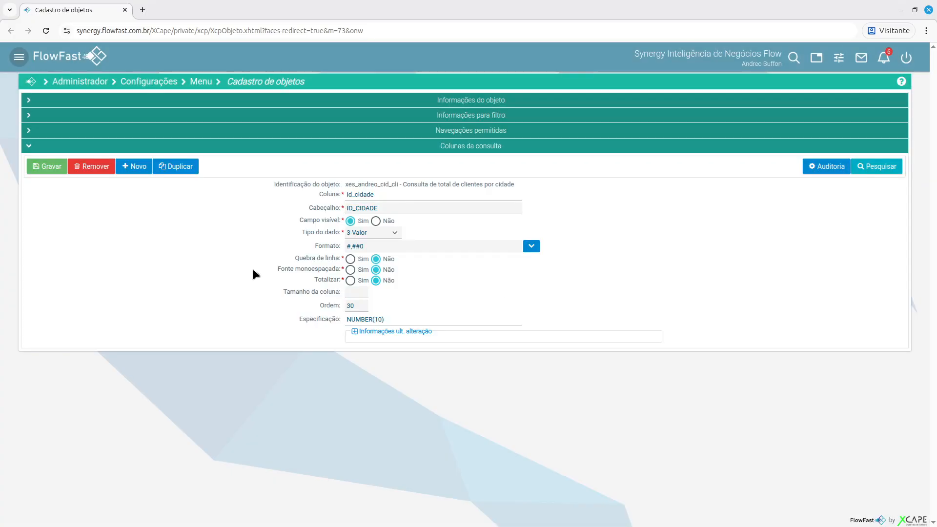
pyautogui.click(375, 222)
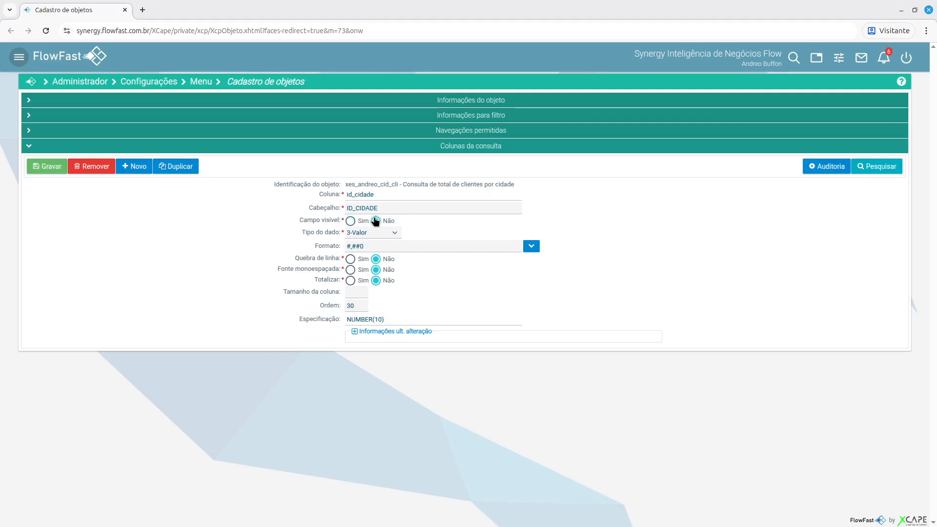
pyautogui.click(37, 169)
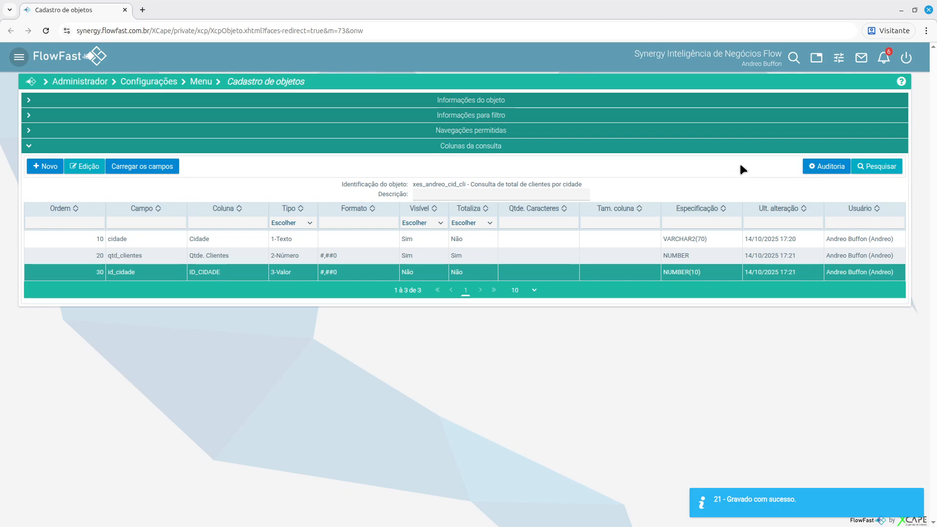
# Check the page linked to the query object in Informações do objeto.
pyautogui.click(413, 100)
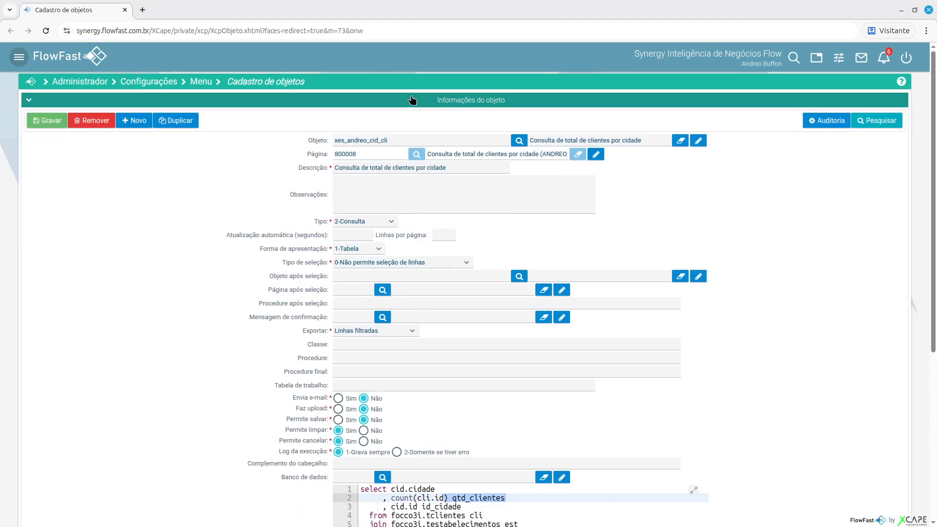
pyautogui.moveTo(360, 154); pyautogui.dragTo(285, 150)
pyautogui.click(505, 165)
# Open the first client-total query screen under Treinamento in a new window and run it for UF SC.
pyautogui.click(817, 57)
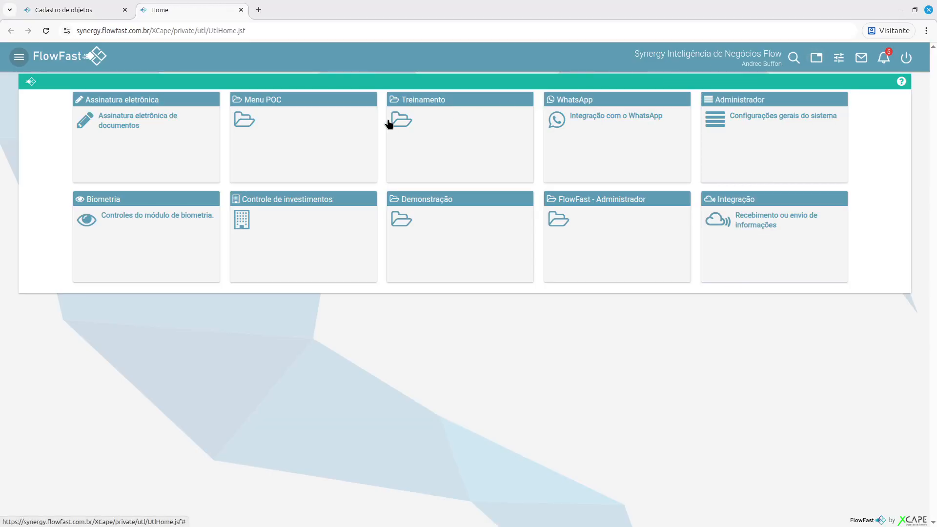
pyautogui.click(439, 114)
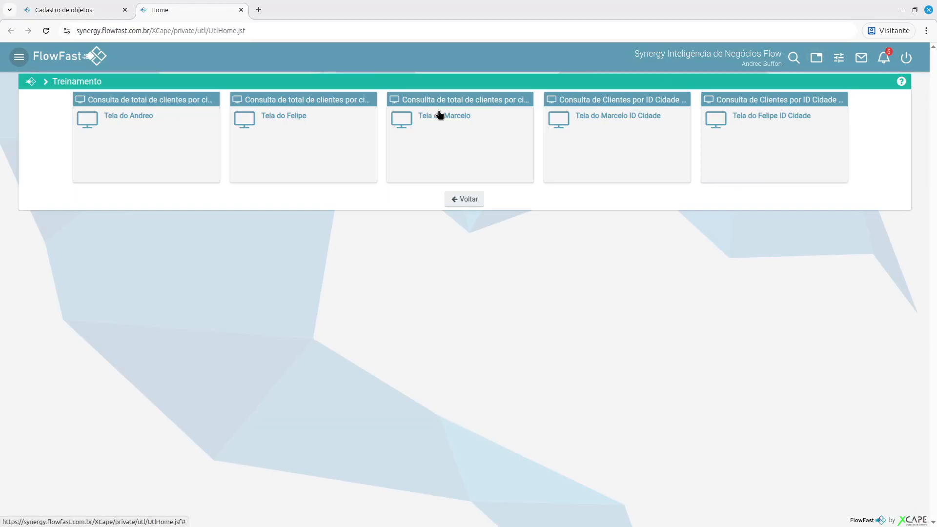
pyautogui.click(169, 117)
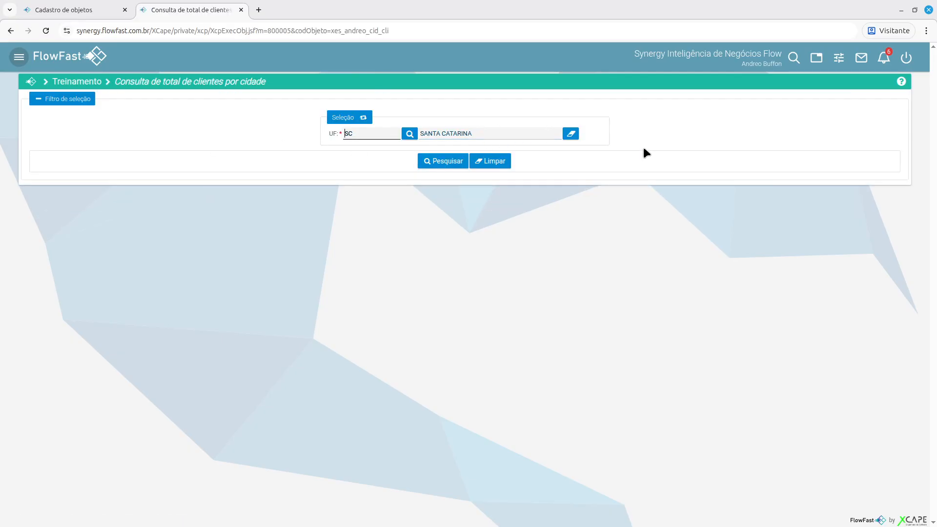
pyautogui.click(444, 161)
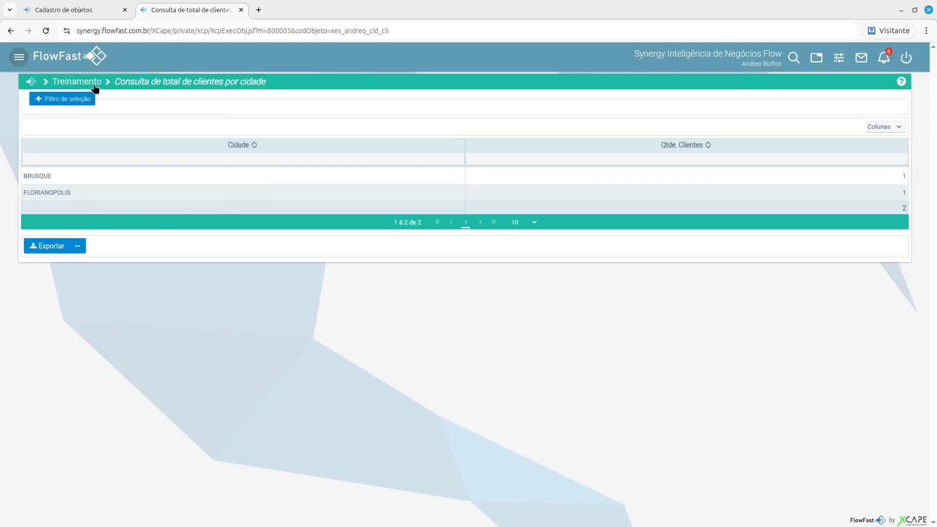
# Back in the object registration, set the qtd_clientes column's Ordem to 5, save it and refresh the column list.
pyautogui.click(75, 12)
pyautogui.scroll(-5, 388, 166)
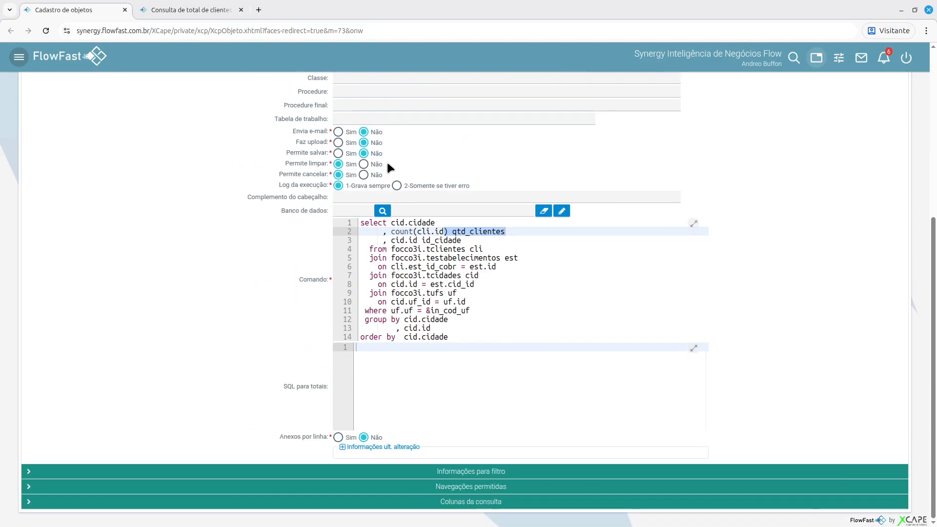
pyautogui.click(479, 500)
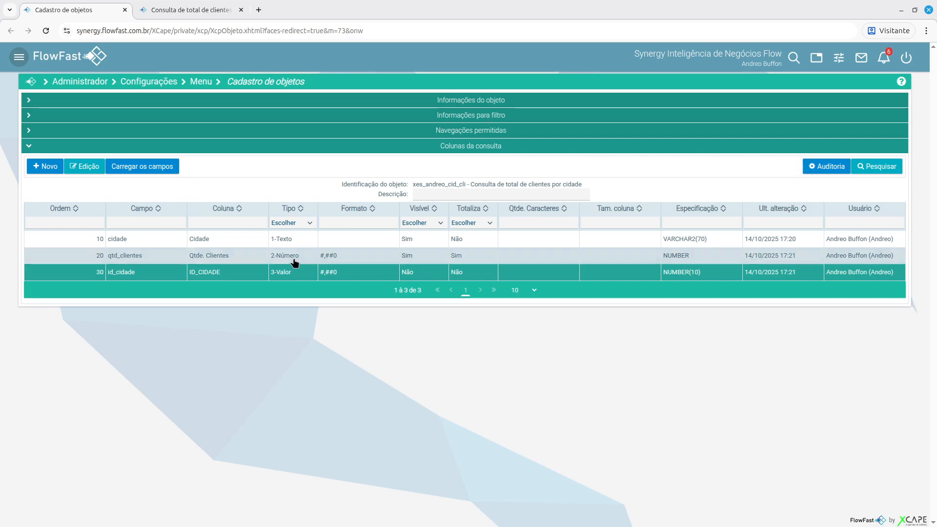
pyautogui.doubleClick(206, 255)
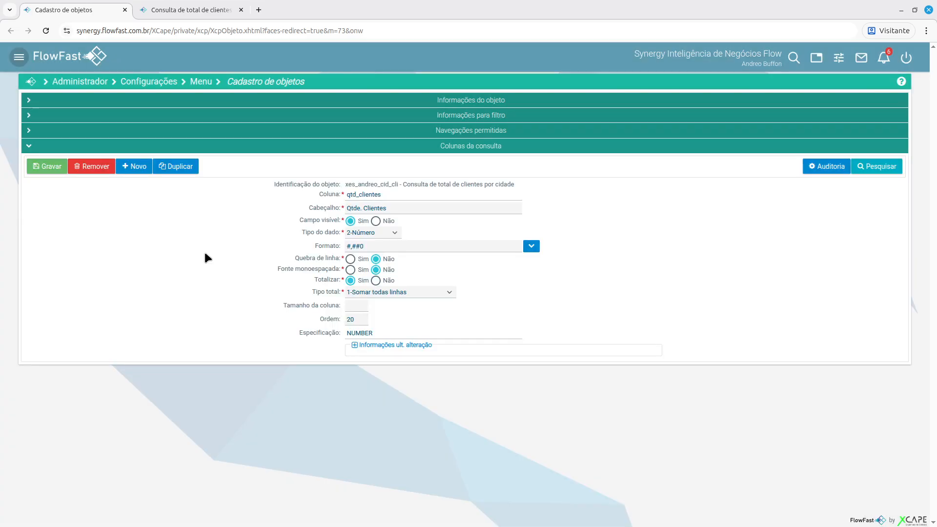
pyautogui.doubleClick(350, 320)
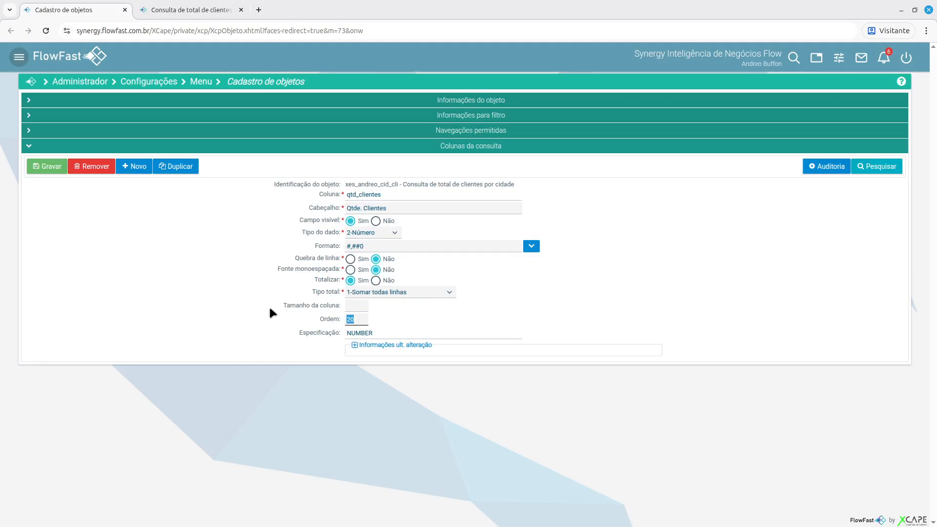
pyautogui.write('5')
pyautogui.click(46, 167)
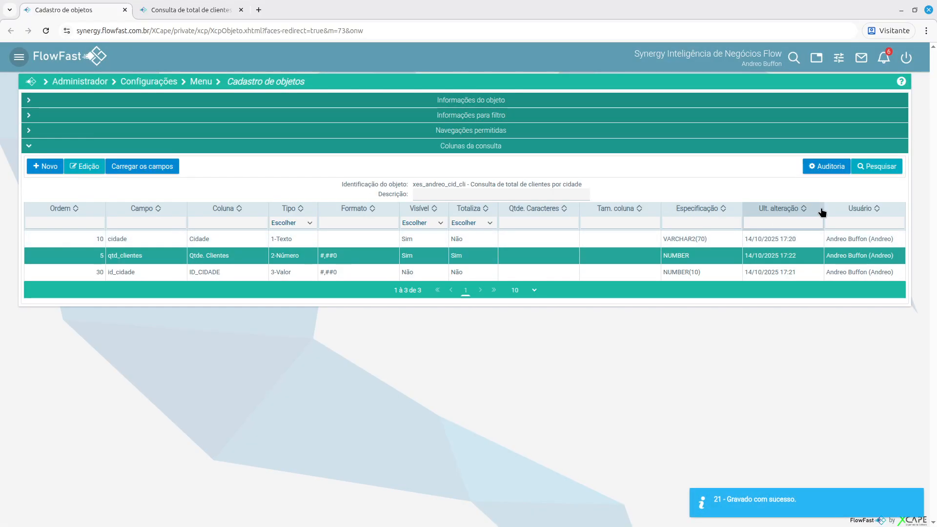
pyautogui.click(868, 166)
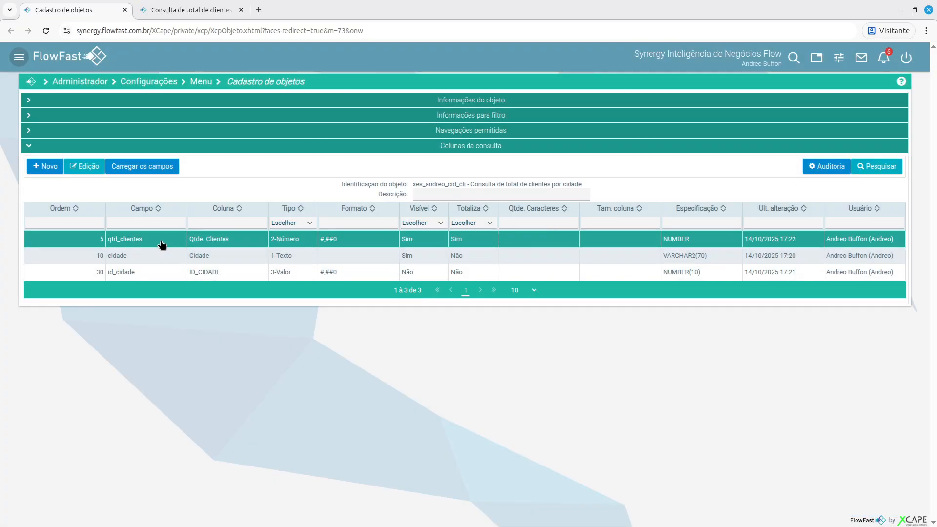
# Reload the client-total query screen and run it for UF SC to check the column order.
pyautogui.click(192, 10)
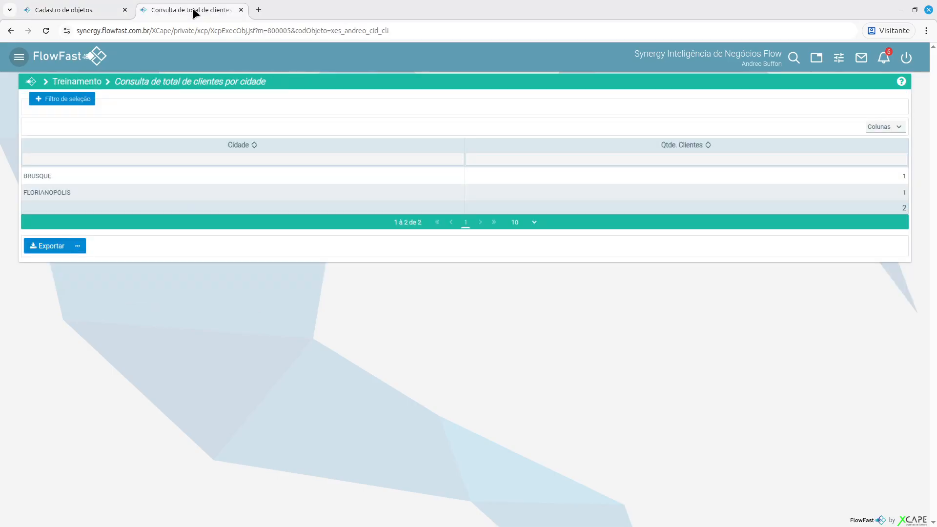
pyautogui.click(400, 33)
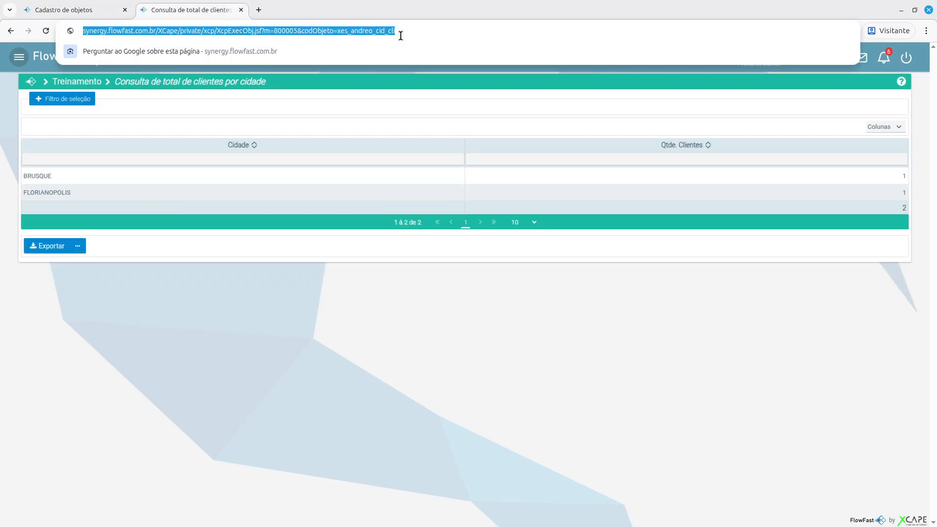
pyautogui.press('Return')
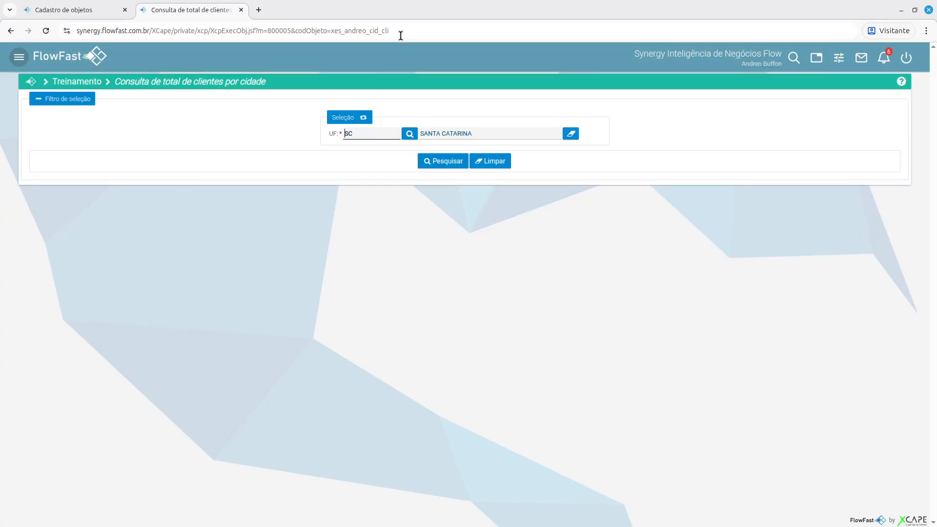
pyautogui.click(434, 160)
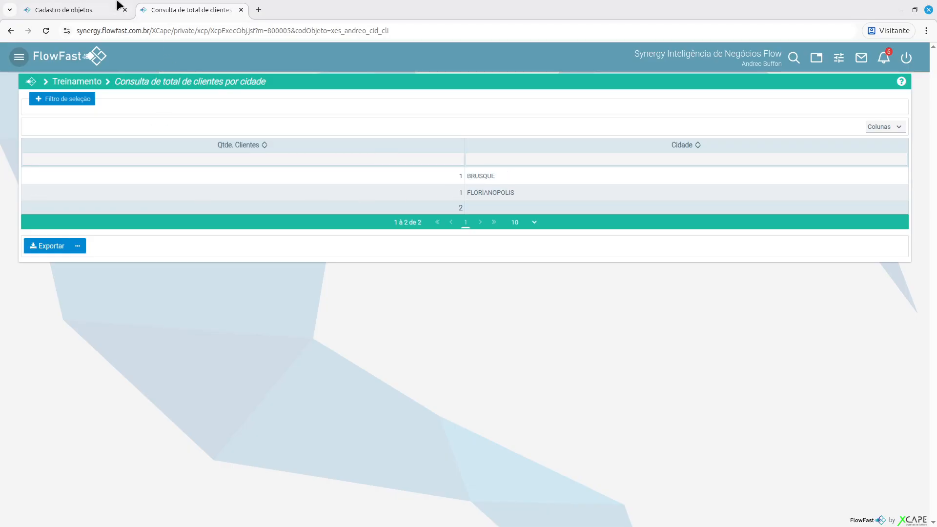
# In the object registration, set the qtd_clientes column's Ordem to 20 and save it.
pyautogui.click(93, 9)
pyautogui.doubleClick(341, 239)
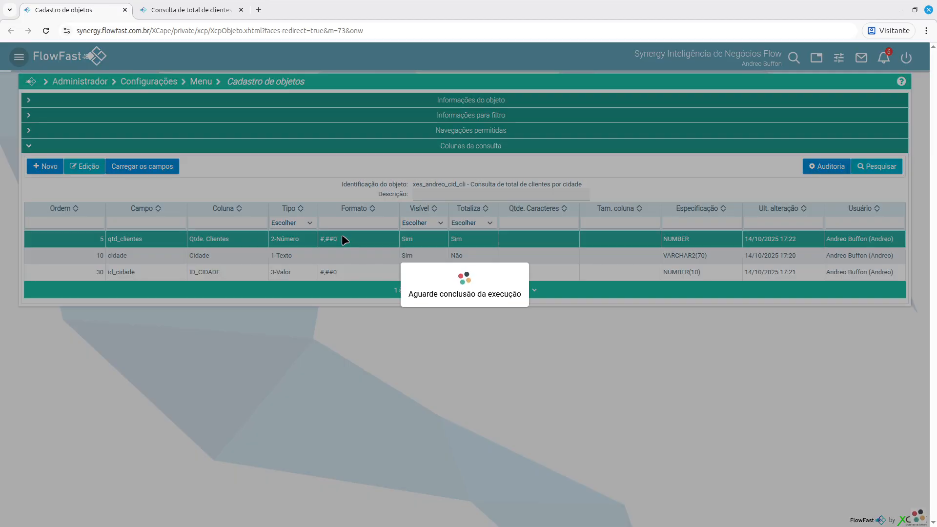
pyautogui.moveTo(344, 319); pyautogui.dragTo(232, 308)
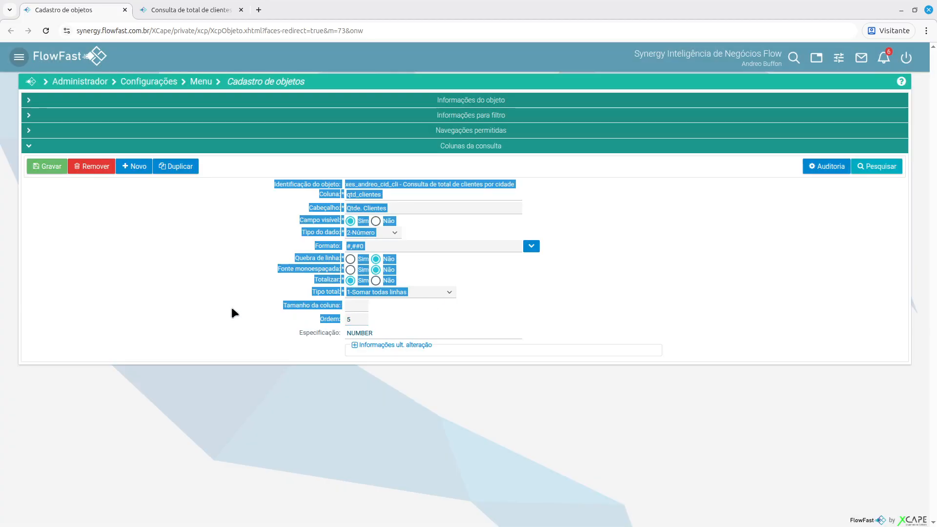
pyautogui.click(354, 318)
pyautogui.moveTo(354, 318); pyautogui.dragTo(327, 306)
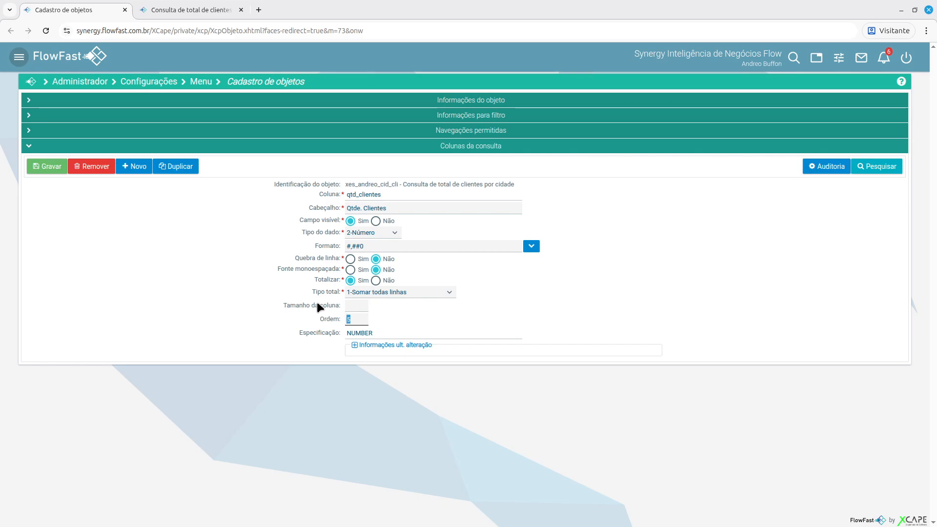
pyautogui.write('20')
pyautogui.click(52, 164)
# Set the cidade column's Ordem to 100 and save it.
pyautogui.click(236, 252)
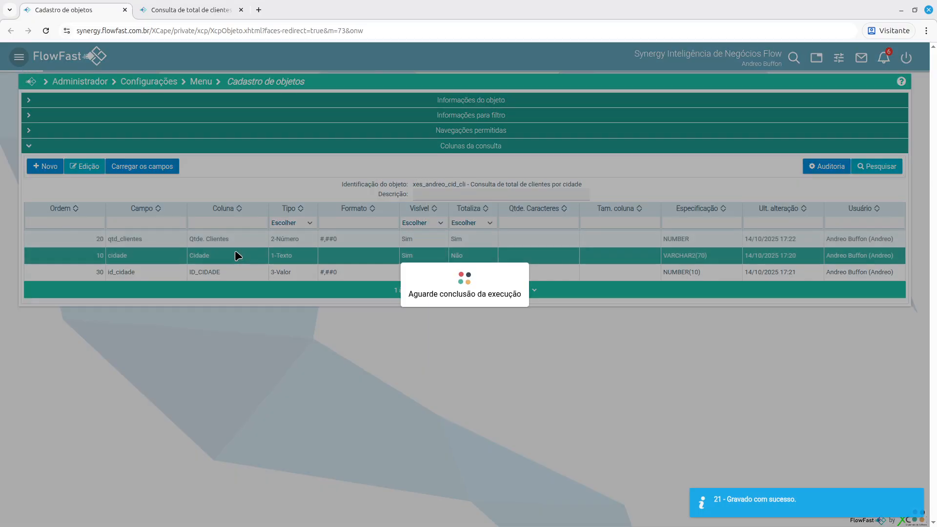
pyautogui.click(363, 294)
pyautogui.write('00')
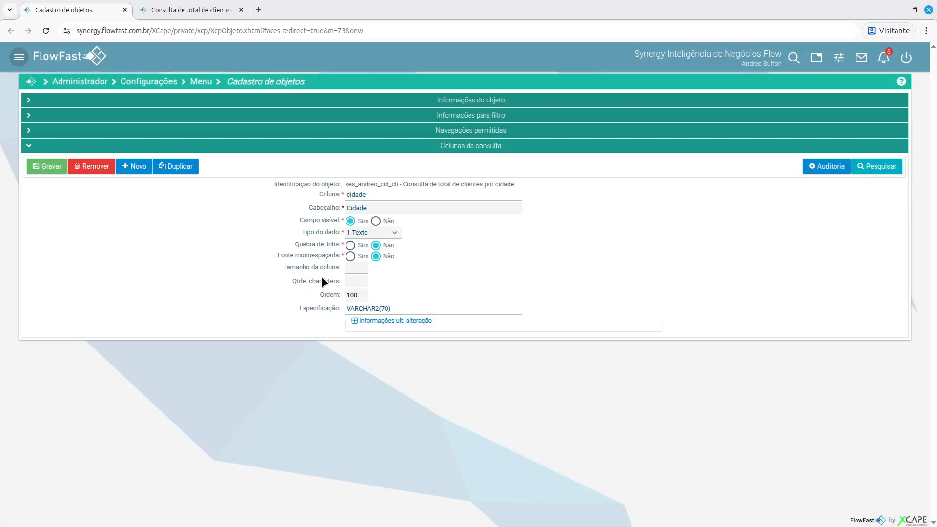
pyautogui.click(39, 166)
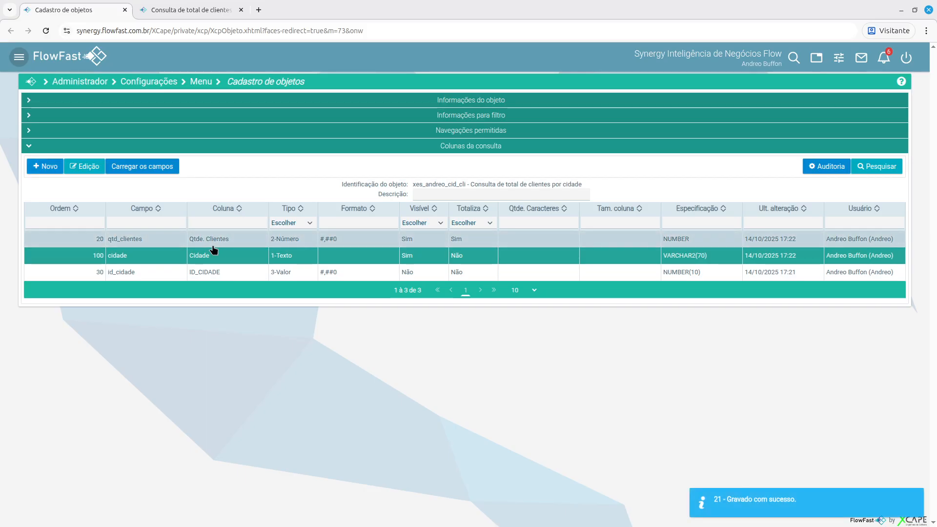
# Set the qtd_clientes column's Tamanho da coluna to 20 and save it.
pyautogui.click(214, 243)
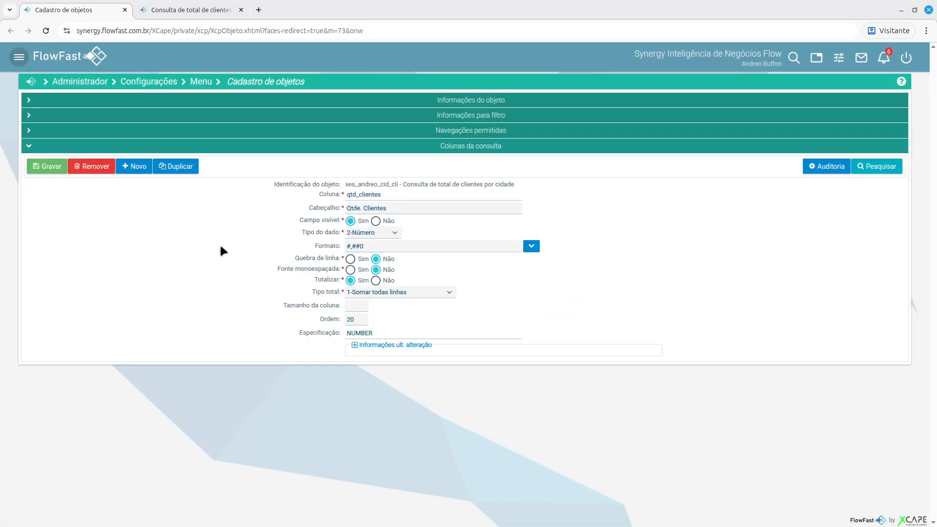
pyautogui.doubleClick(352, 320)
pyautogui.hotkey('ctrl', 'c')
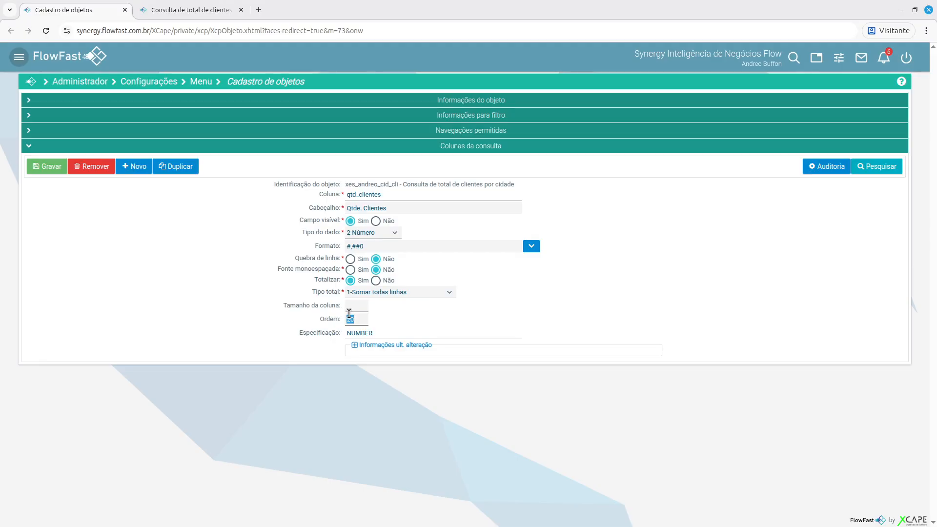
pyautogui.click(351, 308)
pyautogui.hotkey('ctrl', 'v')
pyautogui.click(46, 165)
# Reload the client-total query screen and run it for UF SC to check the column width.
pyautogui.click(193, 10)
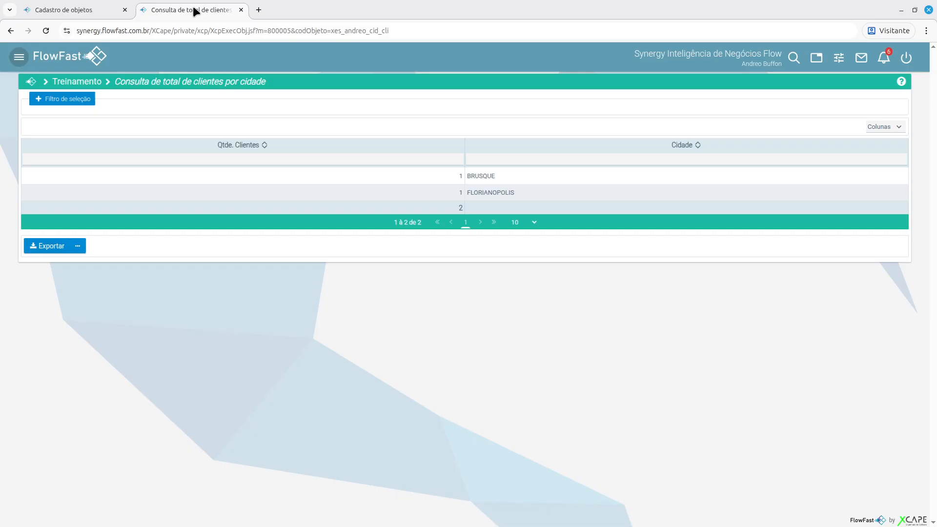
pyautogui.click(395, 28)
pyautogui.press('Return')
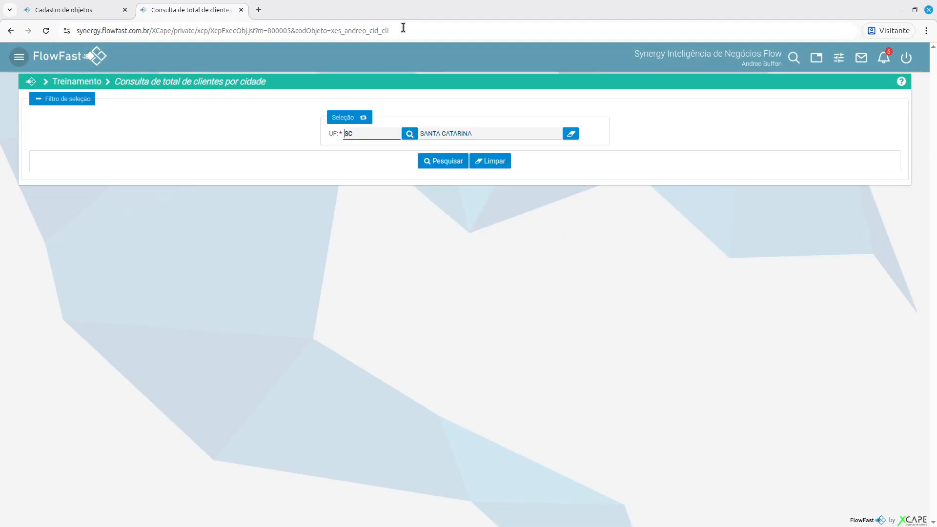
pyautogui.click(444, 162)
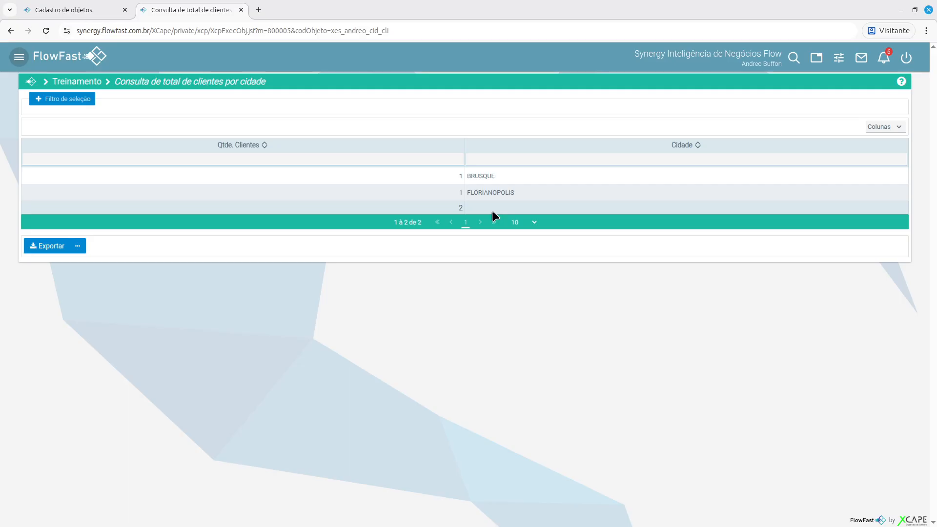
# In the object registration, set the cidade column's Ordem to 10 and Qtde. characters to 20, and save it.
pyautogui.click(86, 13)
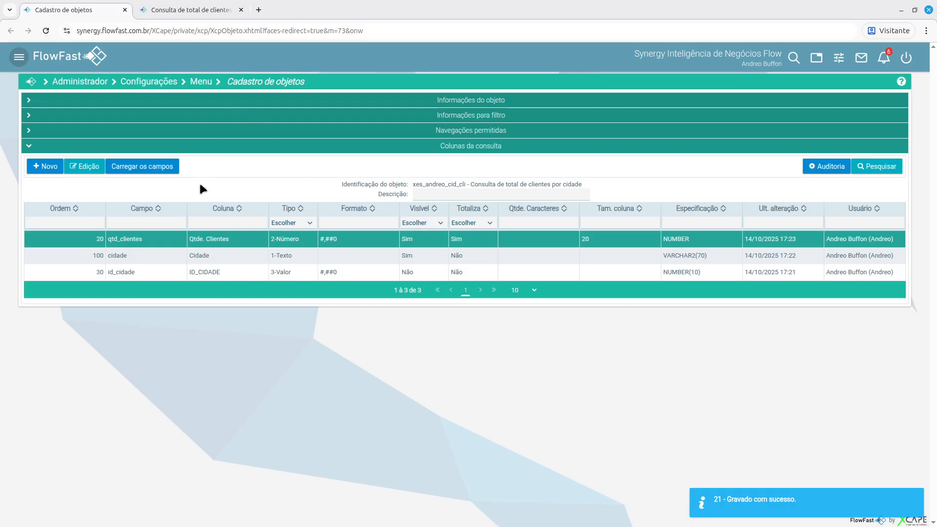
pyautogui.doubleClick(170, 252)
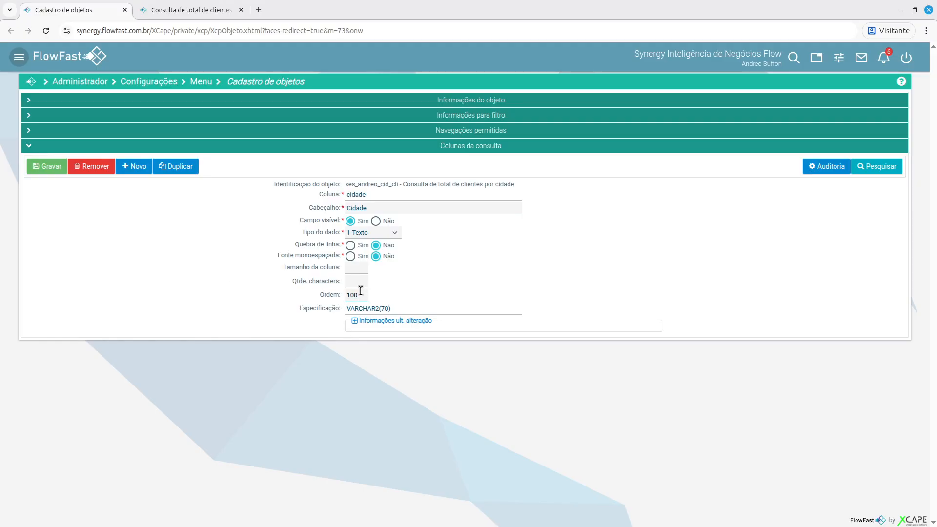
pyautogui.moveTo(368, 293); pyautogui.dragTo(303, 293)
pyautogui.write('1')
pyautogui.click(348, 281)
pyautogui.write('20')
pyautogui.click(62, 169)
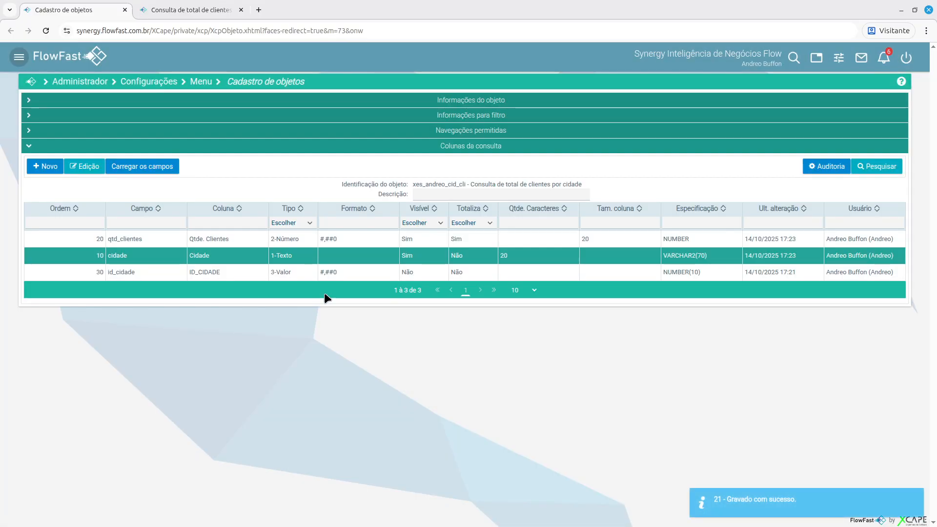
# View the qtd_clientes column's settings, and rerun the reloaded client-total query for UF SC to check the Cidade values.
pyautogui.doubleClick(335, 242)
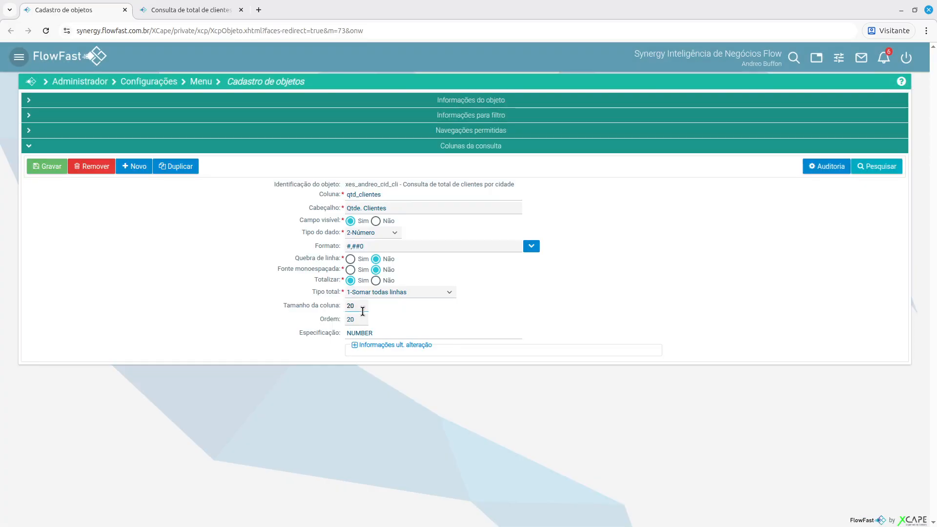
pyautogui.click(157, 8)
pyautogui.click(454, 32)
pyautogui.press('Return')
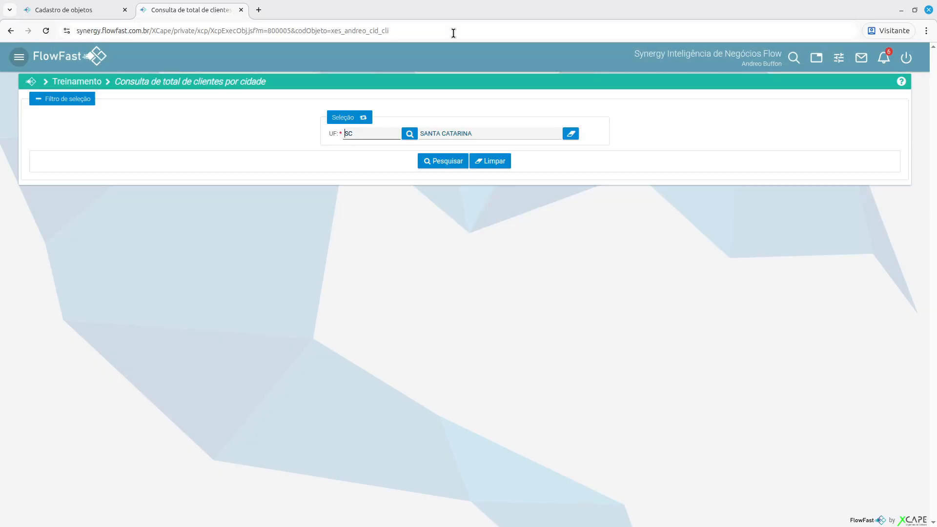
pyautogui.click(433, 160)
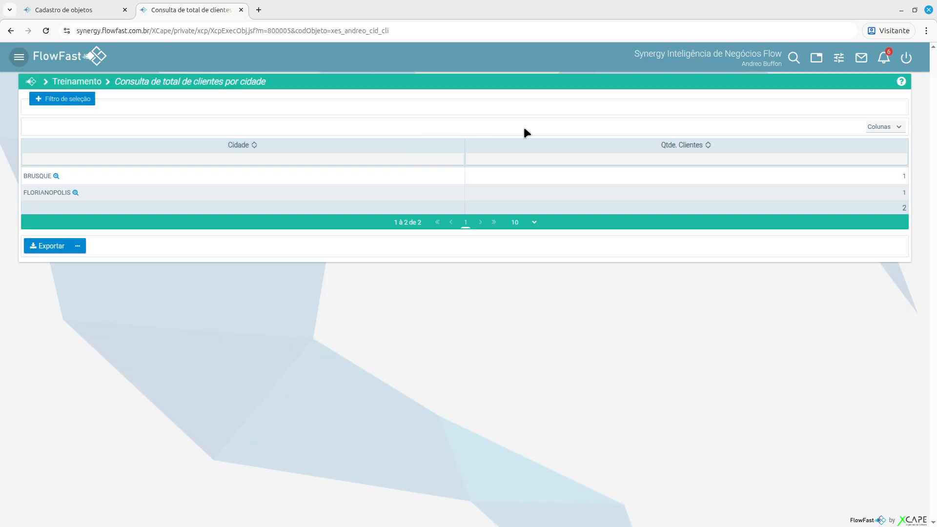
# Return to the object's column list, set the cidade column's Qtde. characters to 100 and save it.
pyautogui.click(63, 11)
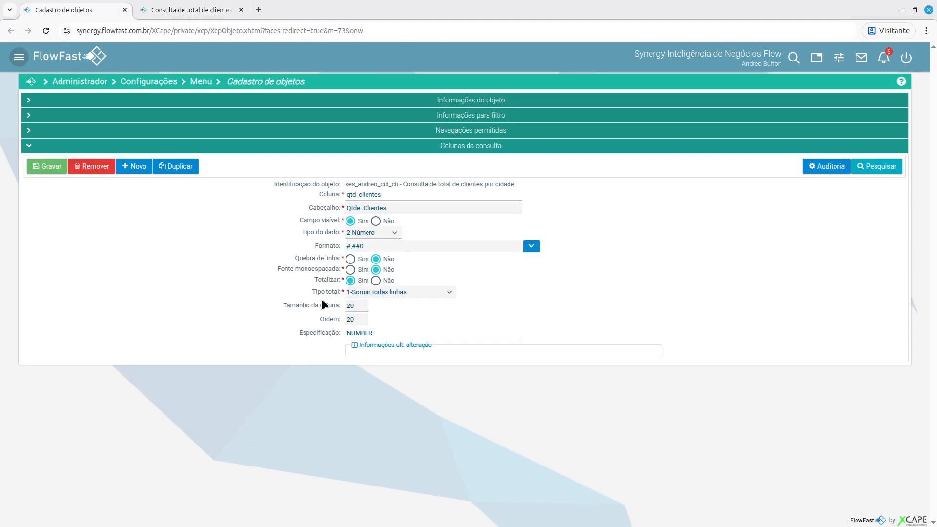
pyautogui.click(879, 165)
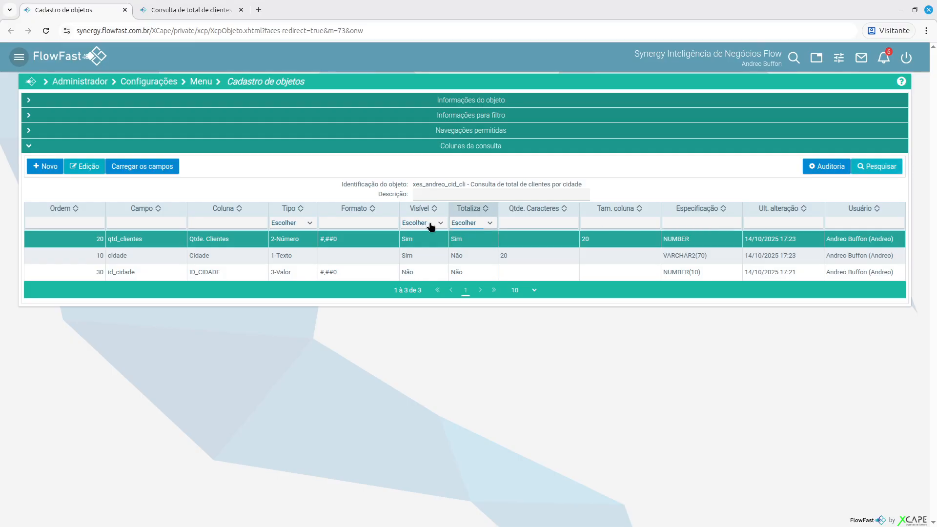
pyautogui.doubleClick(249, 260)
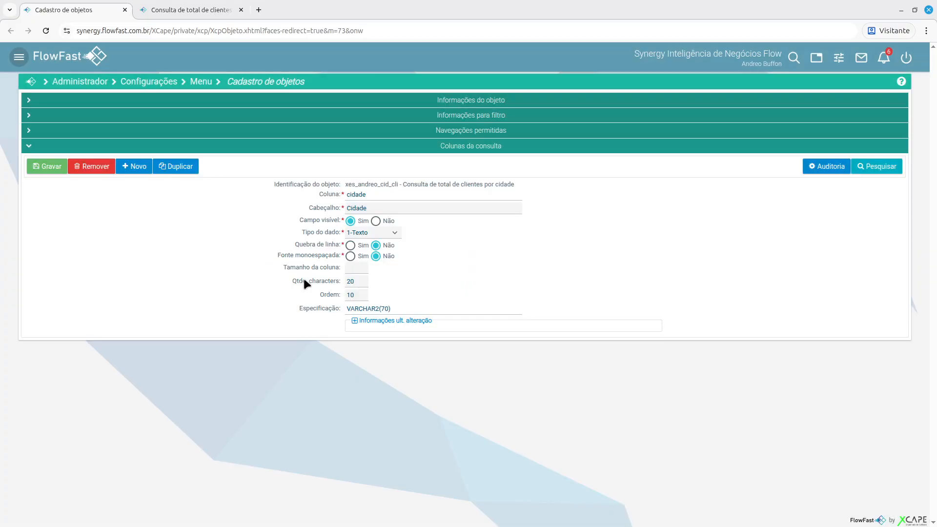
pyautogui.doubleClick(356, 281)
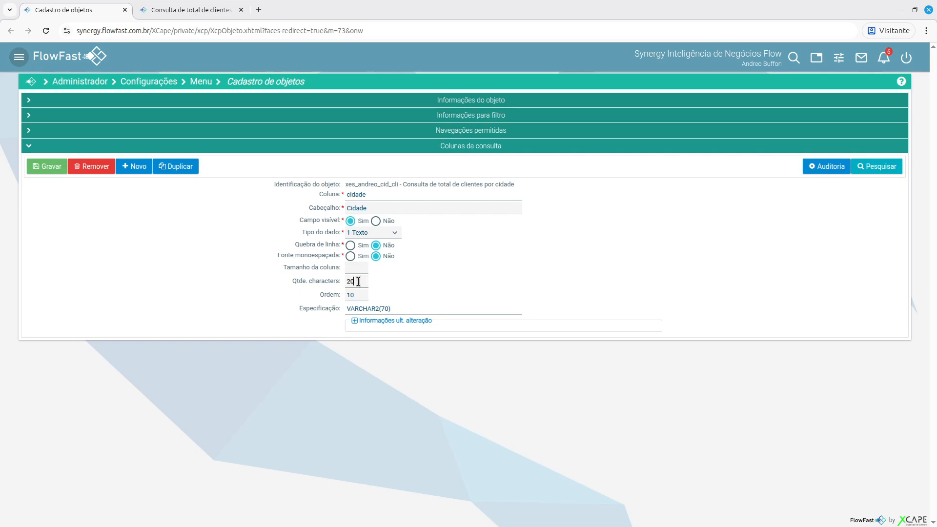
pyautogui.write('100')
pyautogui.click(57, 167)
# Reload the client-total query, run it for UF SC and widen the Cidade column in the results table.
pyautogui.click(164, 11)
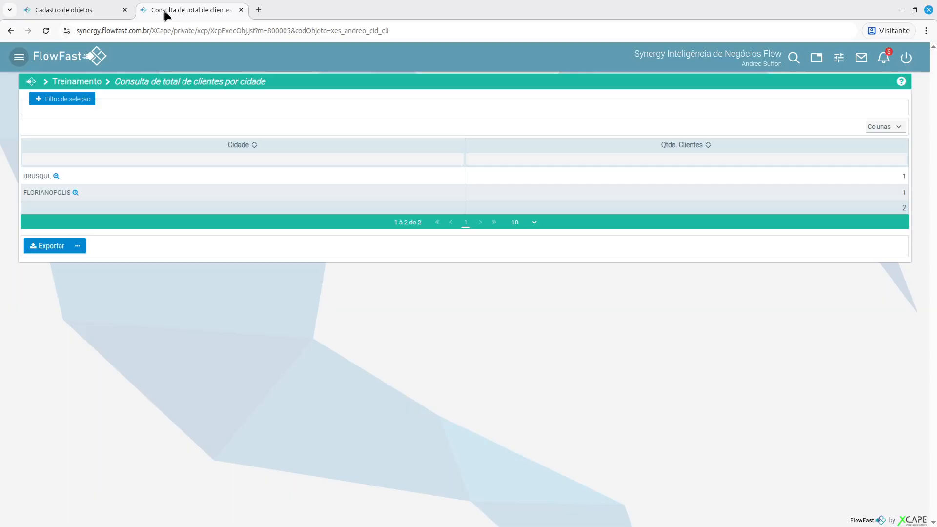
pyautogui.click(396, 30)
pyautogui.press('Return')
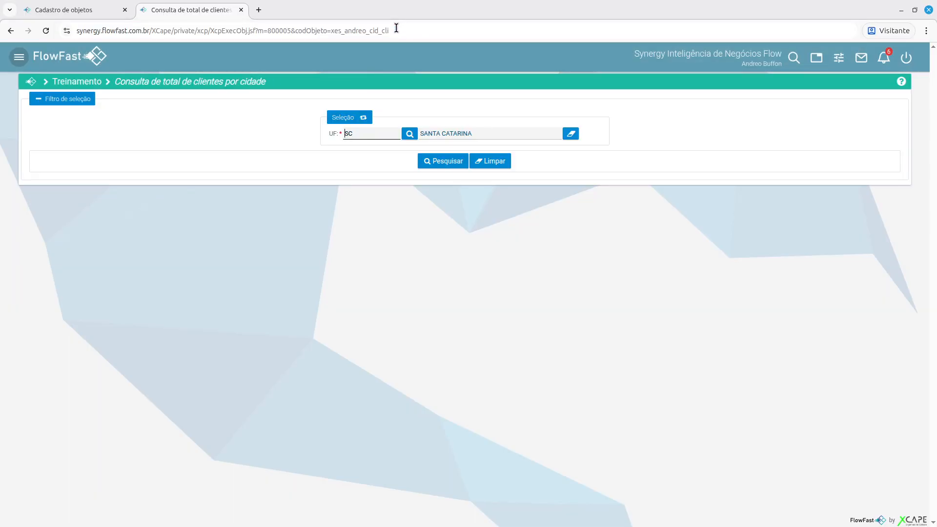
pyautogui.click(428, 161)
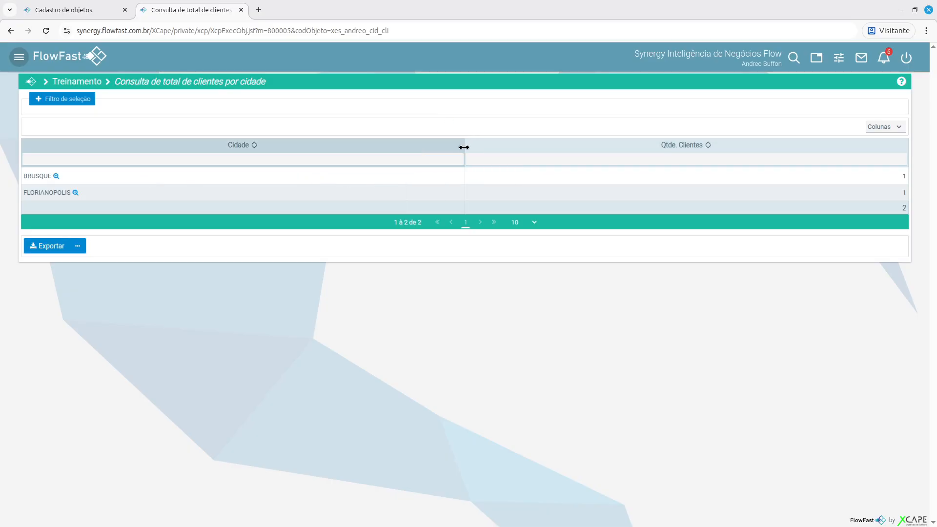
pyautogui.moveTo(464, 146); pyautogui.dragTo(603, 141)
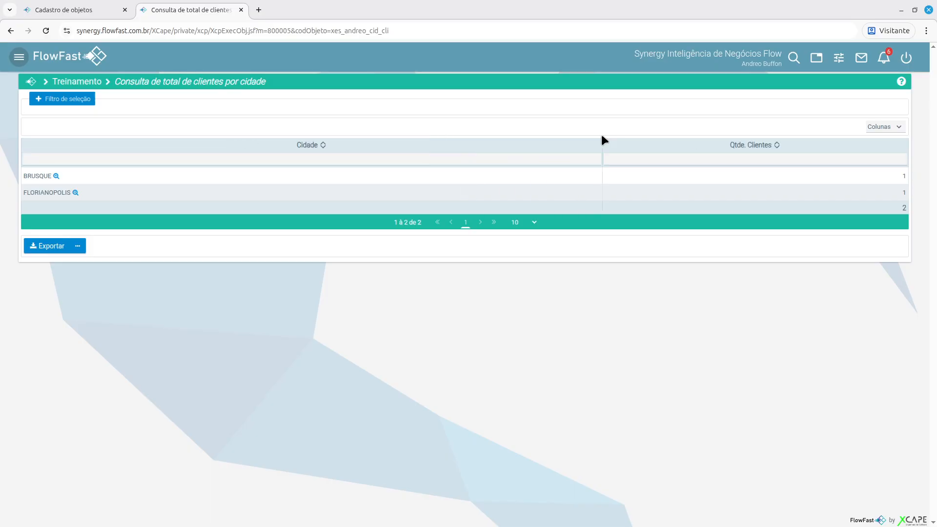
# View the results table's column visibility options and the available export formats.
pyautogui.click(899, 127)
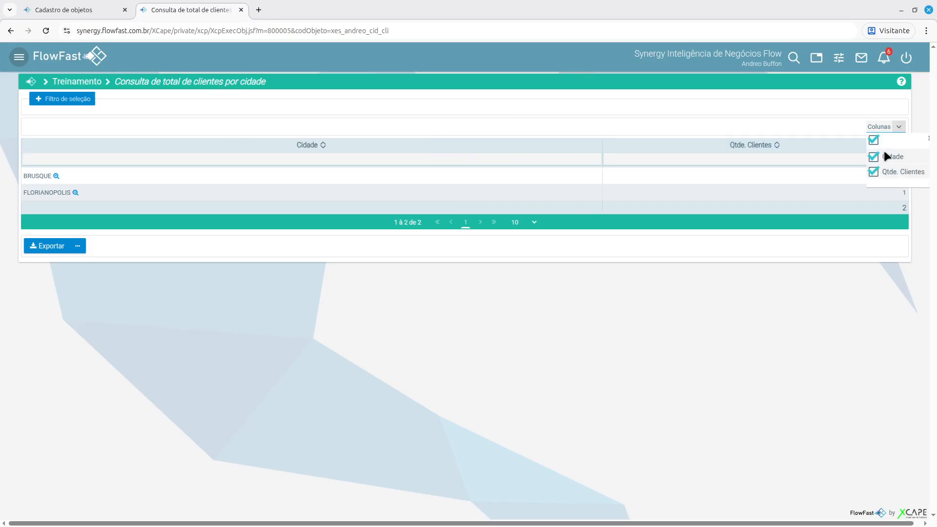
pyautogui.click(799, 104)
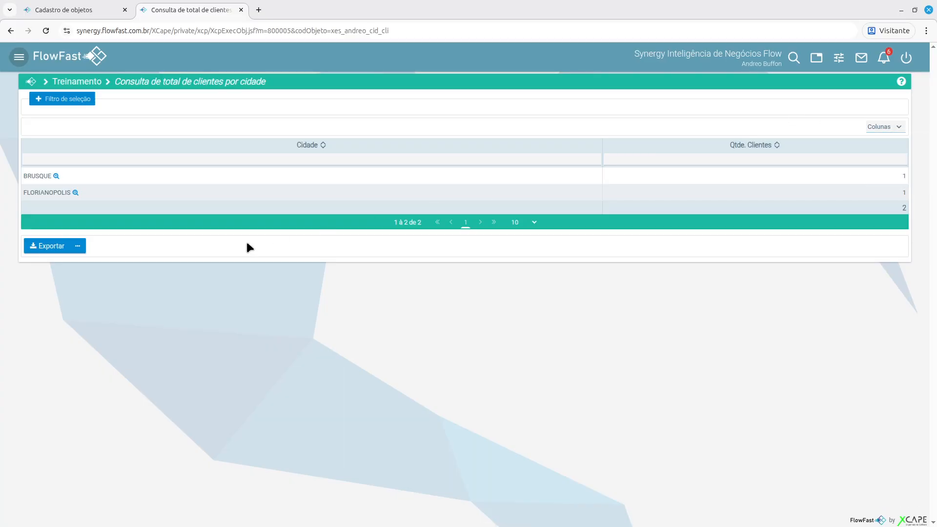
pyautogui.click(78, 246)
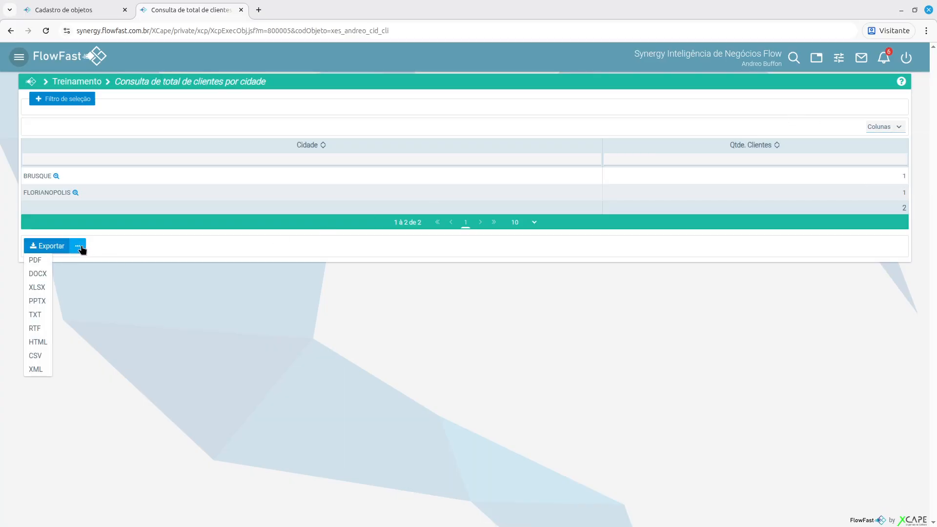
pyautogui.click(344, 311)
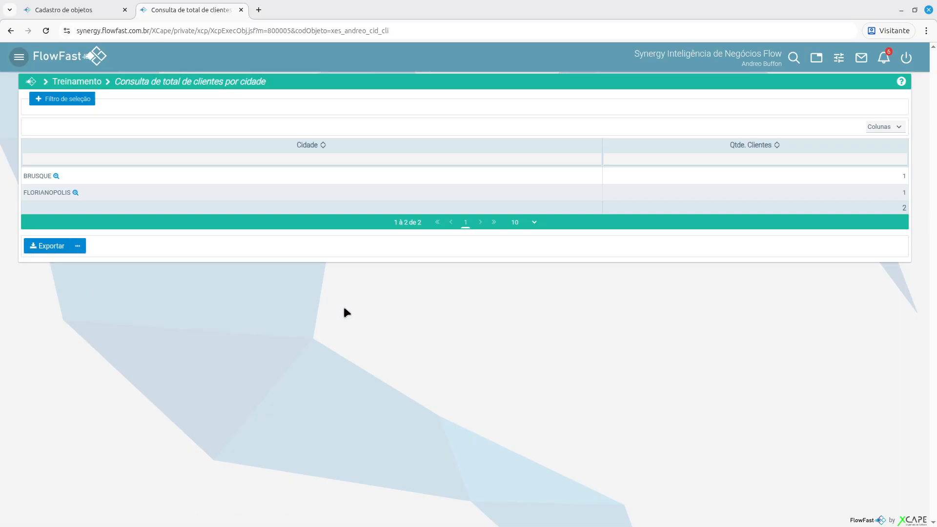